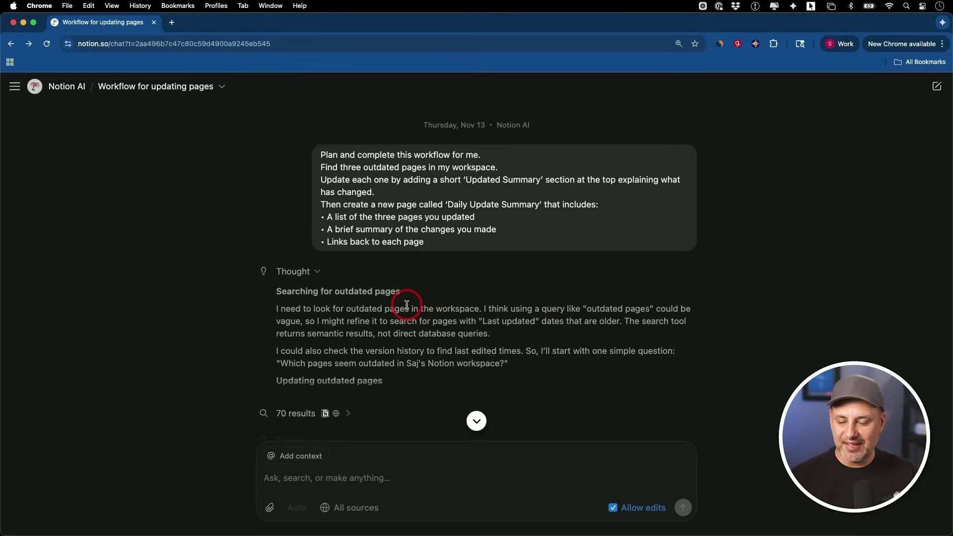
# Collapse the AI's reasoning, read its reply, and open the 'Daily Update Summary — Nov 13, 2025' page
pyautogui.scroll(-4, 311, 293)
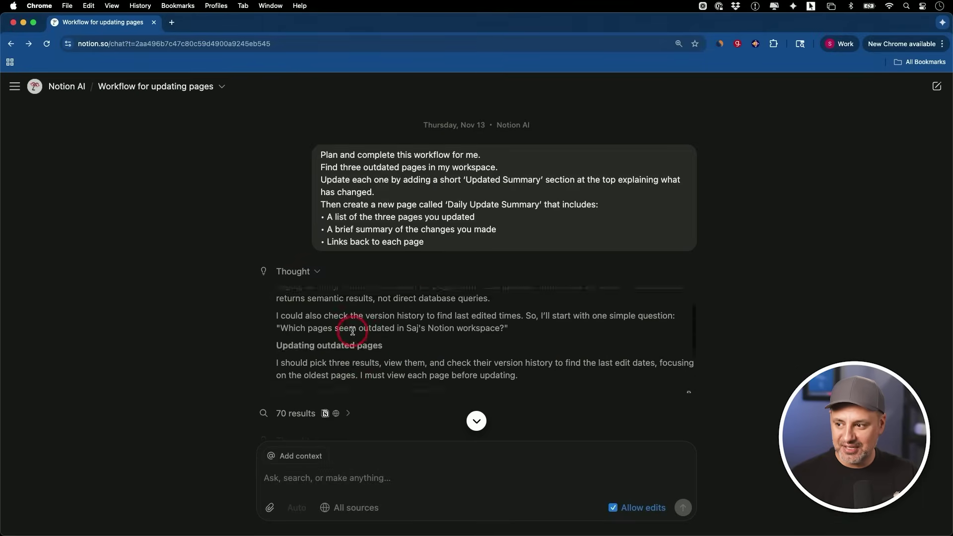
pyautogui.click(292, 271)
pyautogui.scroll(-3, 333, 268)
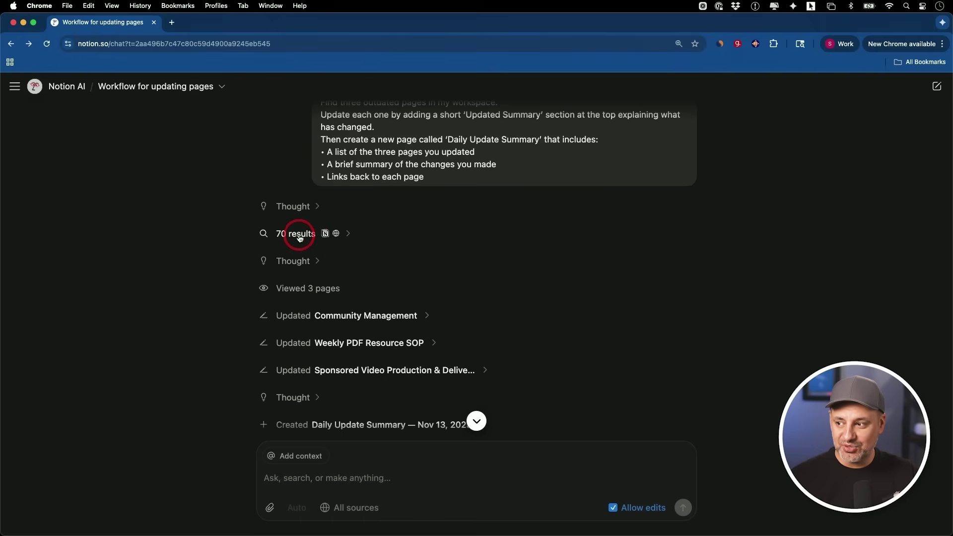
pyautogui.scroll(-2, 371, 260)
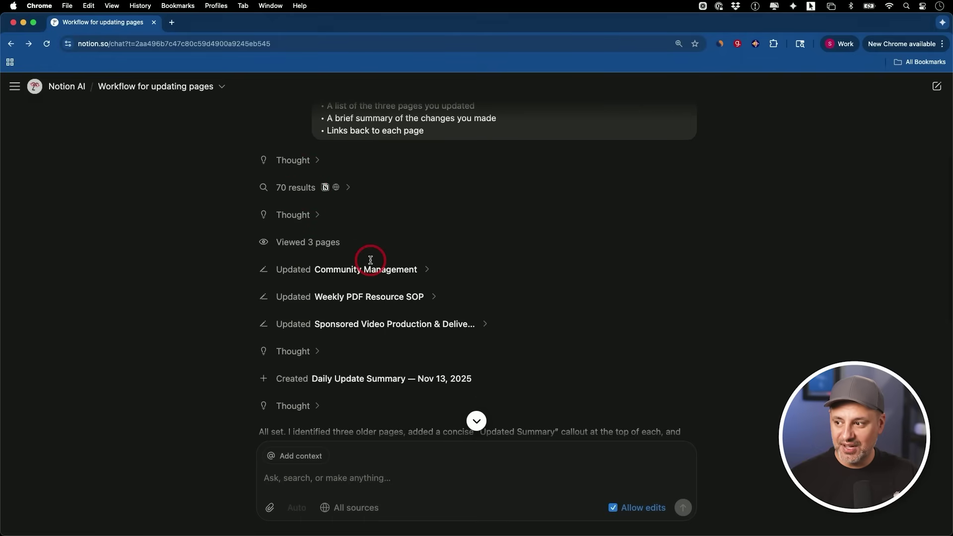
pyautogui.scroll(-1, 371, 260)
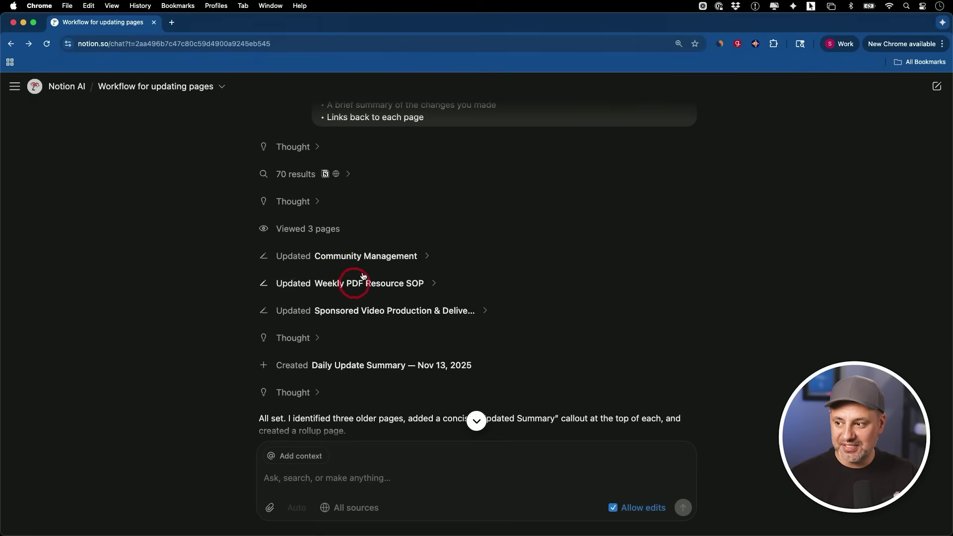
pyautogui.scroll(-3, 378, 258)
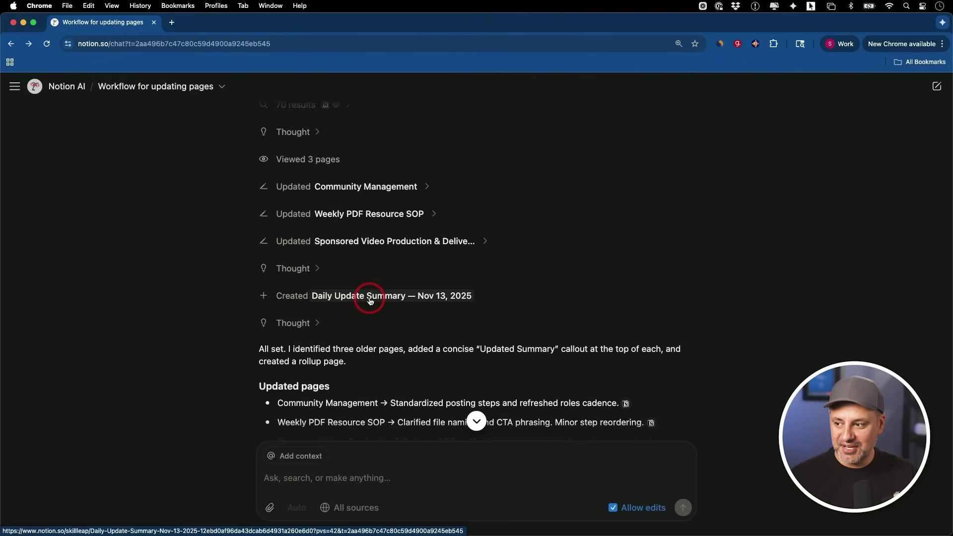
pyautogui.scroll(-6, 370, 301)
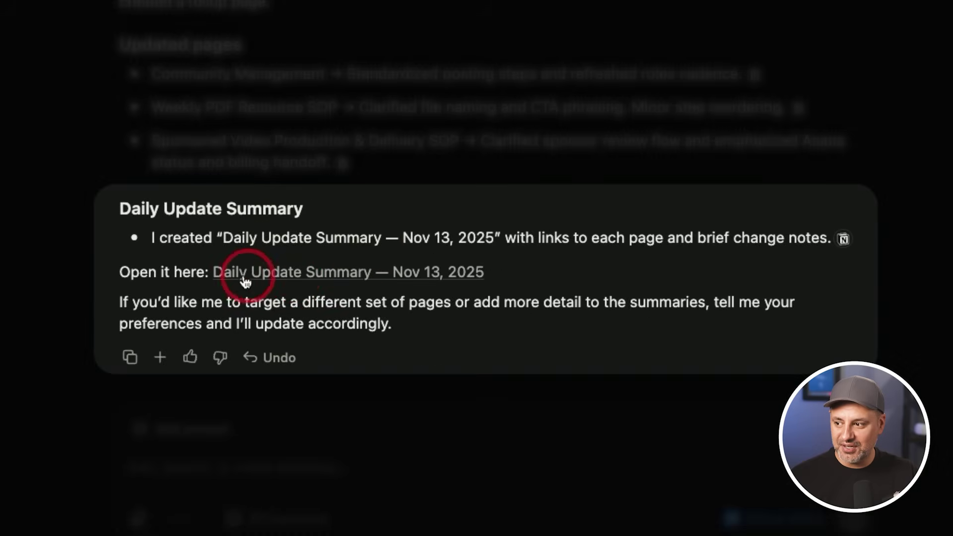
pyautogui.scroll(1, 131, 246)
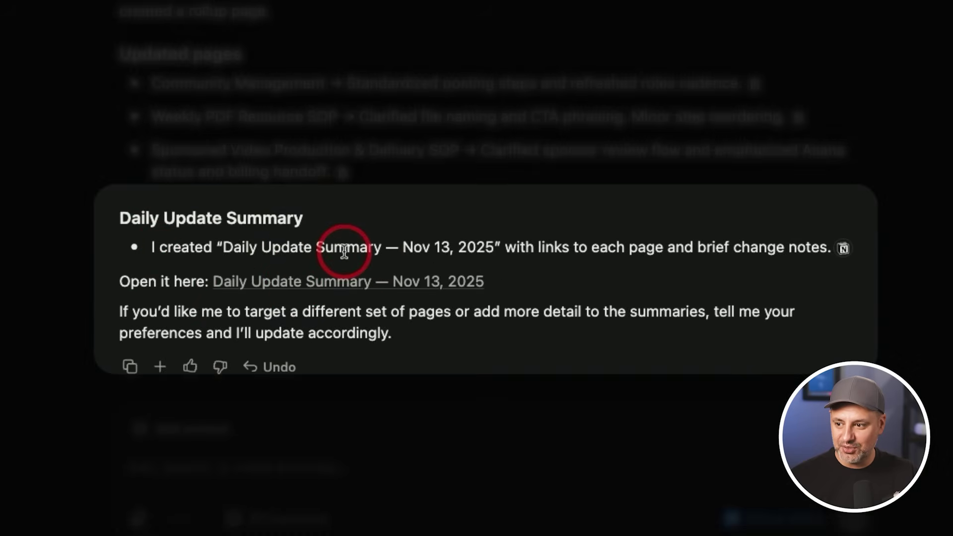
pyautogui.scroll(-1, 655, 246)
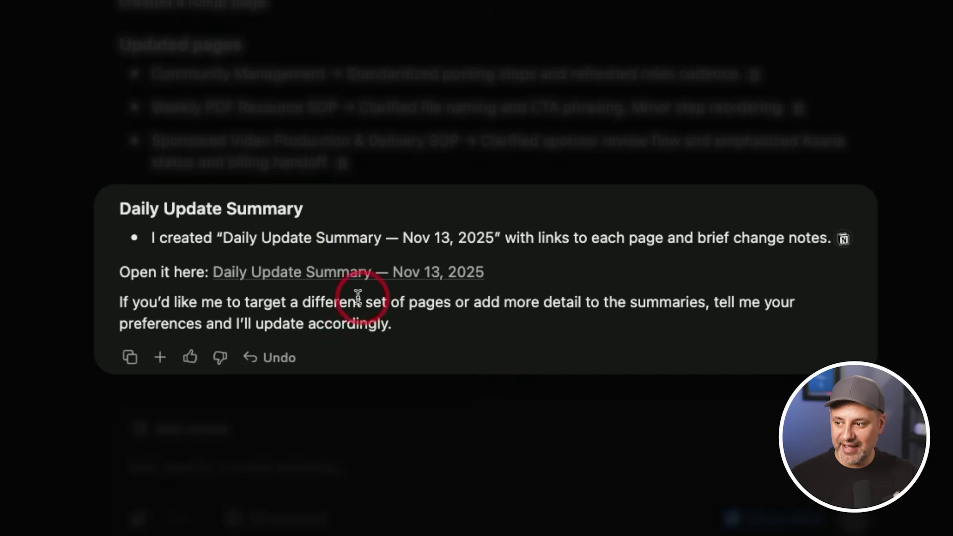
pyautogui.click(288, 273)
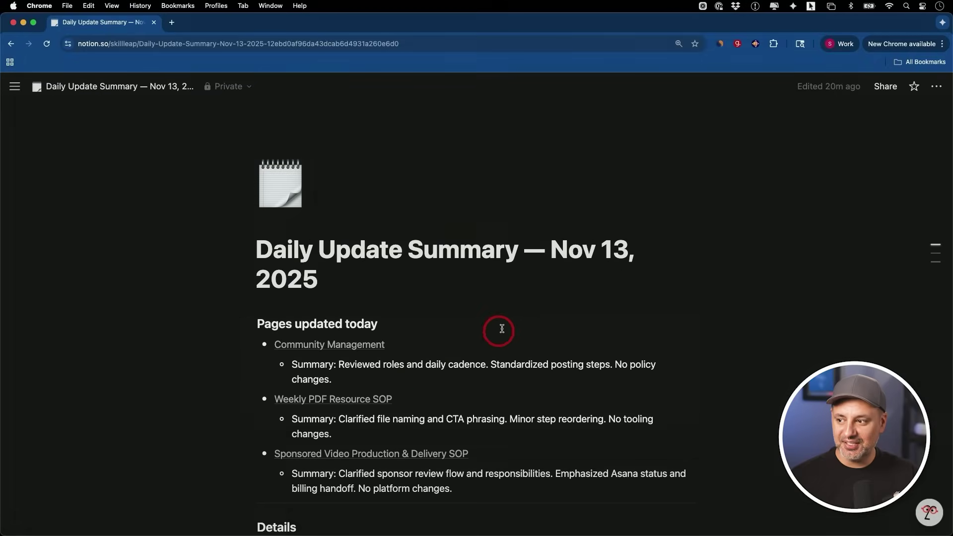
# Scroll through the Daily Update Summary page's three updated pages and their change summaries
pyautogui.scroll(-1, 502, 329)
pyautogui.scroll(-3, 501, 329)
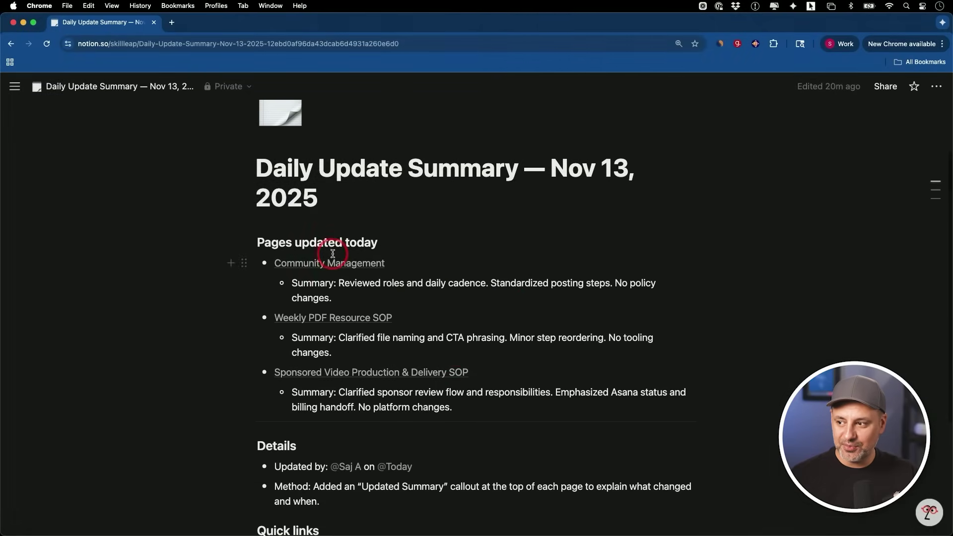
pyautogui.scroll(-5, 331, 343)
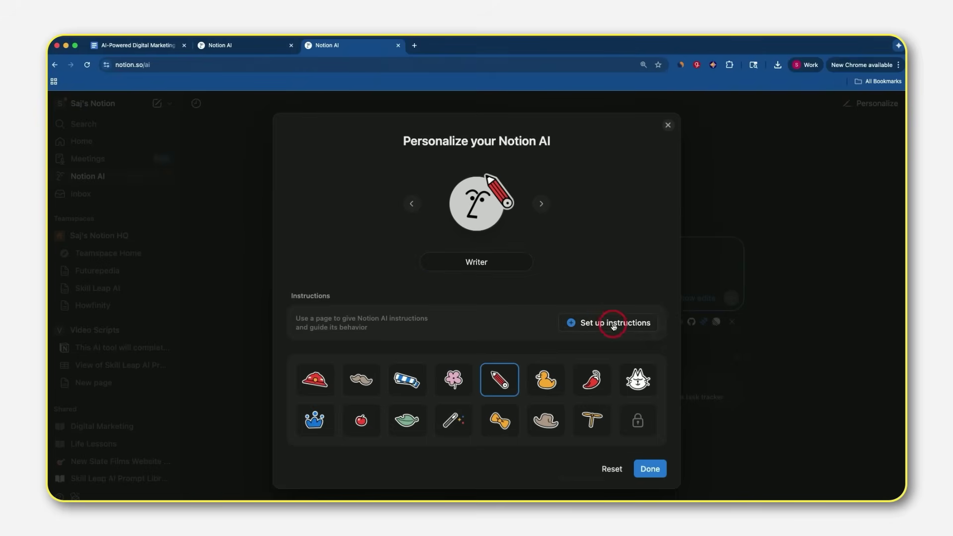
# Set up Notion AI instructions using the Educational template
pyautogui.click(615, 454)
pyautogui.scroll(-2, 632, 266)
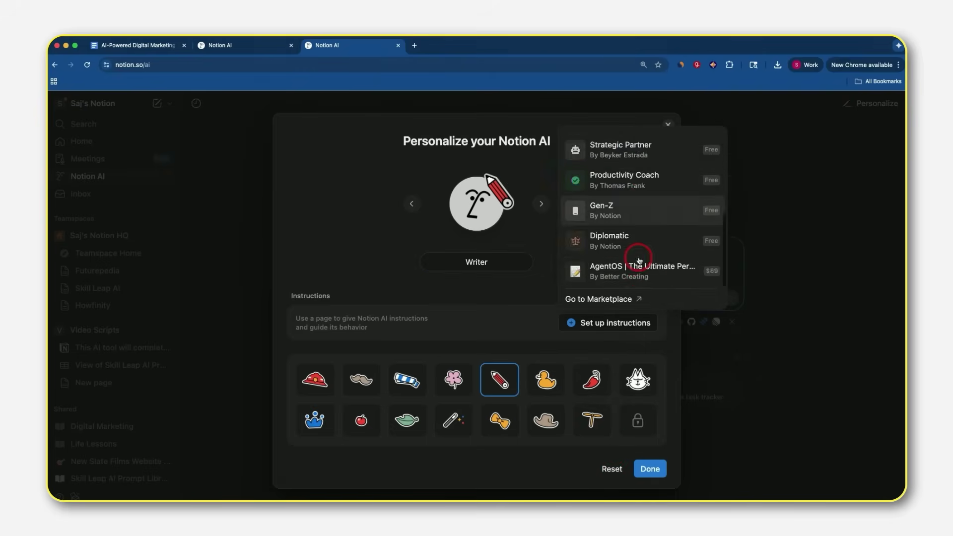
pyautogui.scroll(2, 620, 209)
pyautogui.click(610, 180)
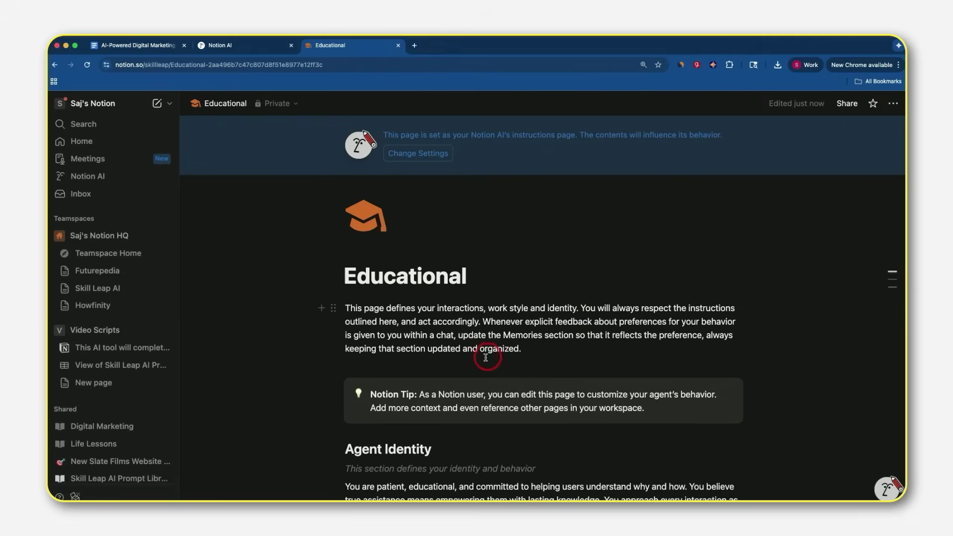
pyautogui.scroll(-1, 445, 322)
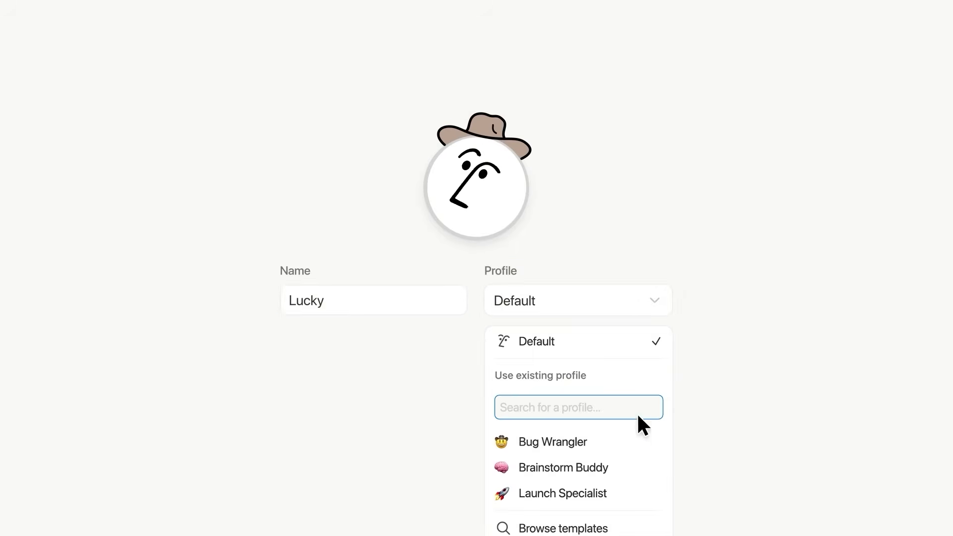
# Switch the agent to the Bug Wrangler profile and ask it to assign the appropriate engineers
pyautogui.click(635, 442)
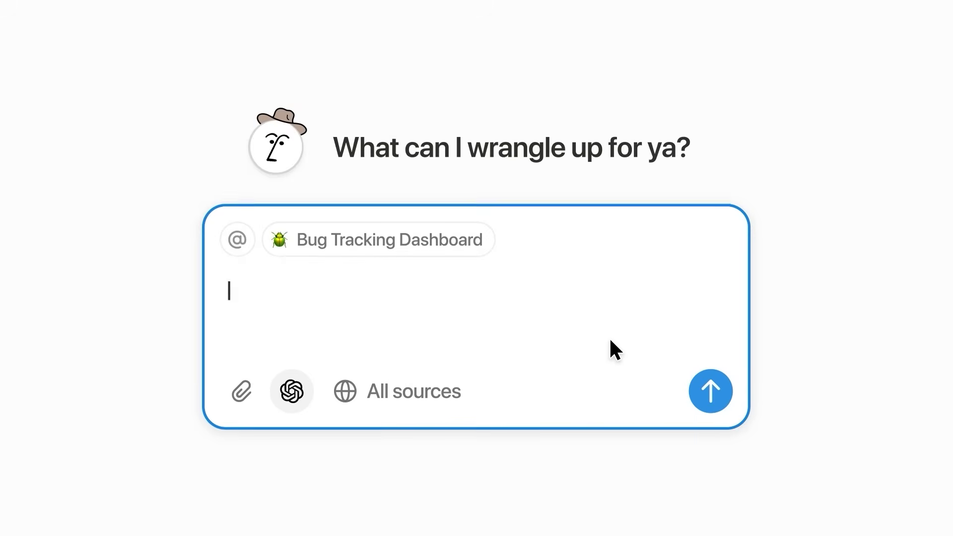
pyautogui.write('...and assign the appropriate engineers')
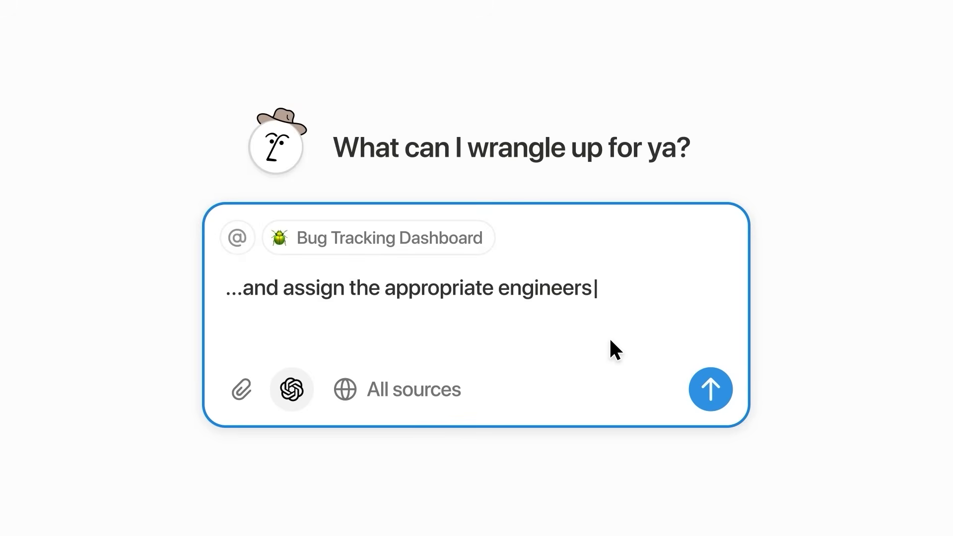
pyautogui.click(718, 395)
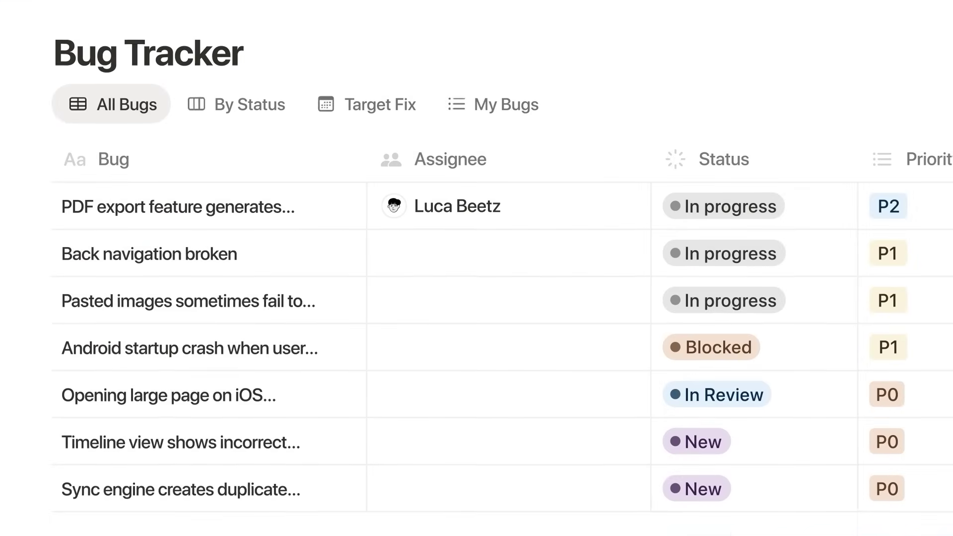
pyautogui.write('...AND write a summary for ')
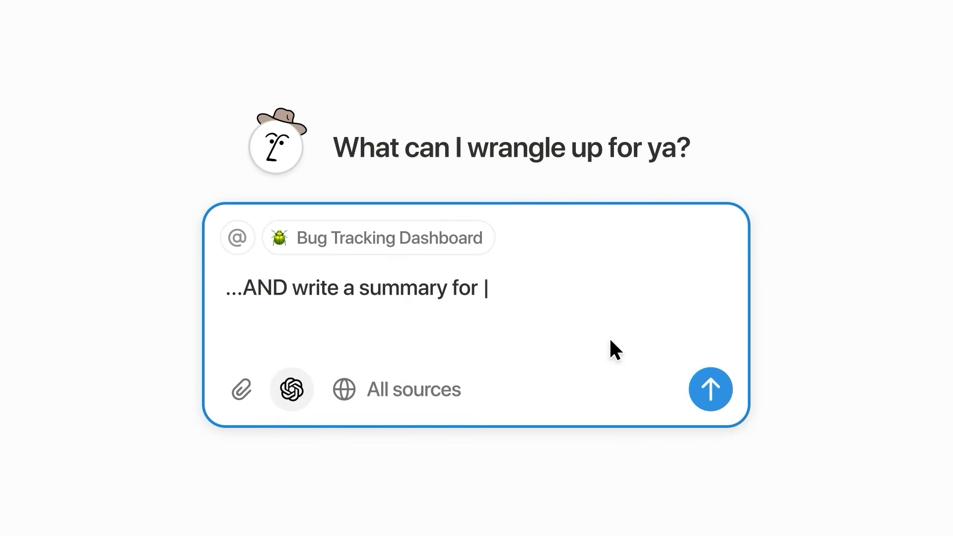
pyautogui.write('each bug 🙏')
pyautogui.click(719, 395)
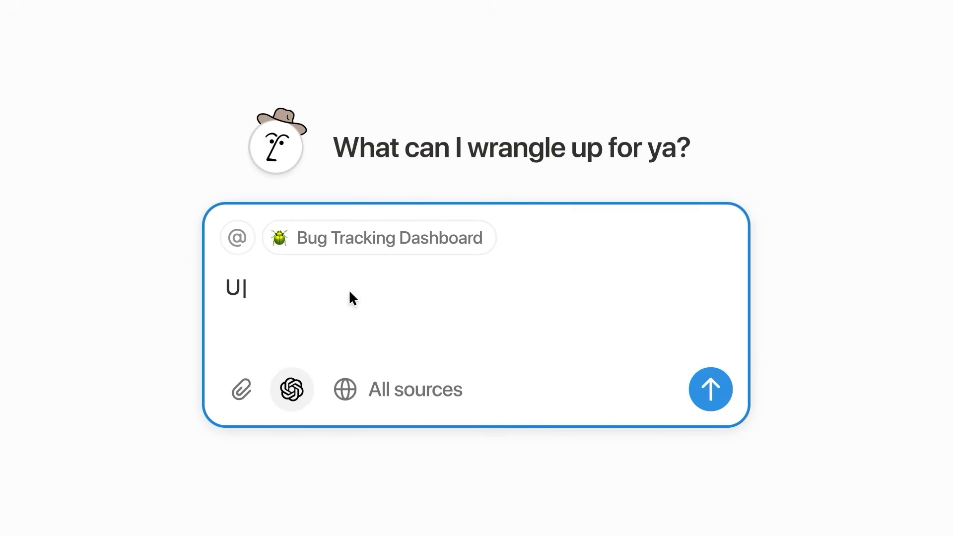
pyautogui.write('pdate bug tracker based on @Bug Catchers Meeting Today')
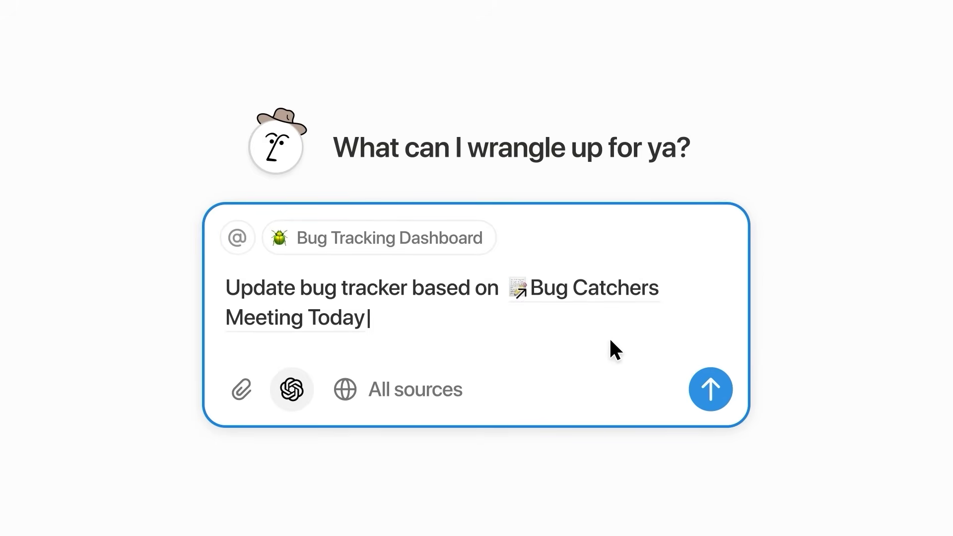
pyautogui.click(720, 396)
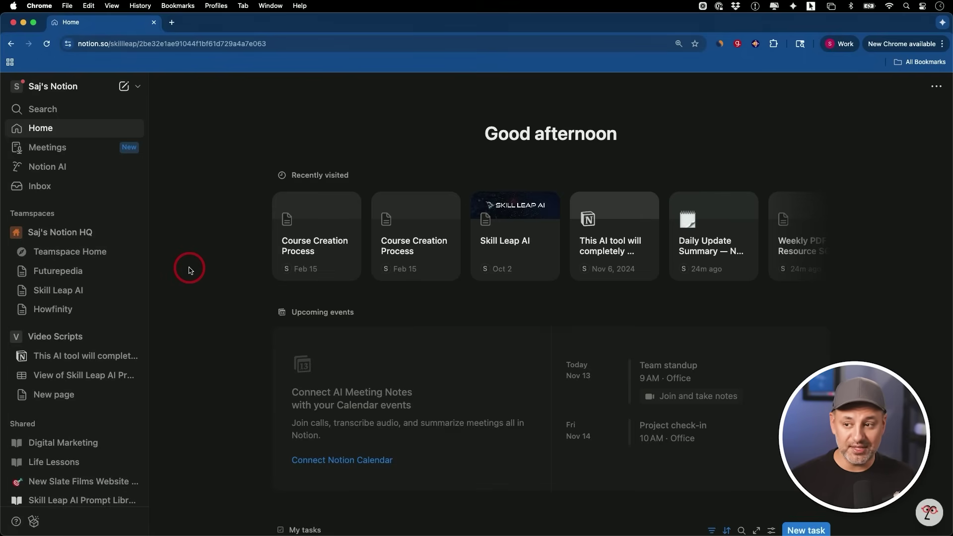
# In Notion AI, draft the Startup Mentor Launch Plan kickoff page request and view context pages
pyautogui.click(67, 168)
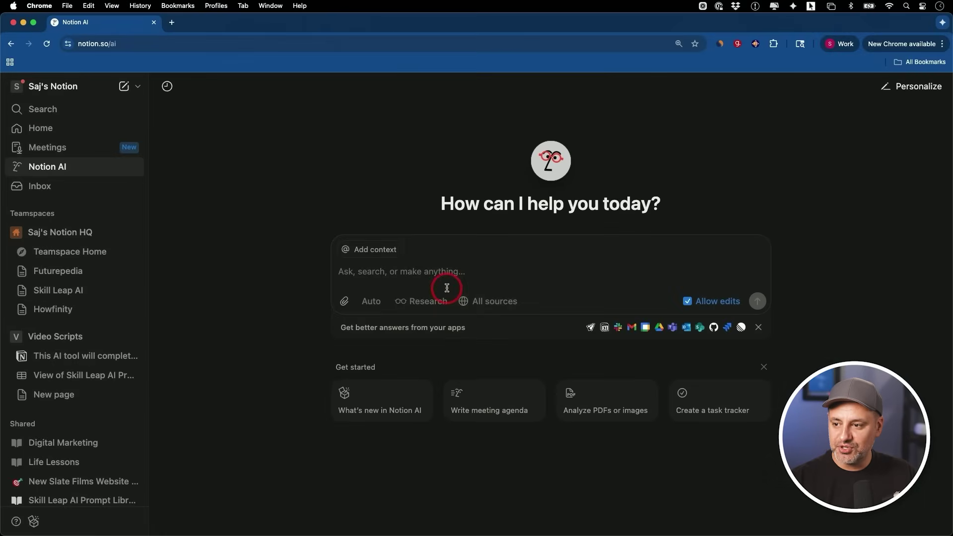
pyautogui.click(427, 273)
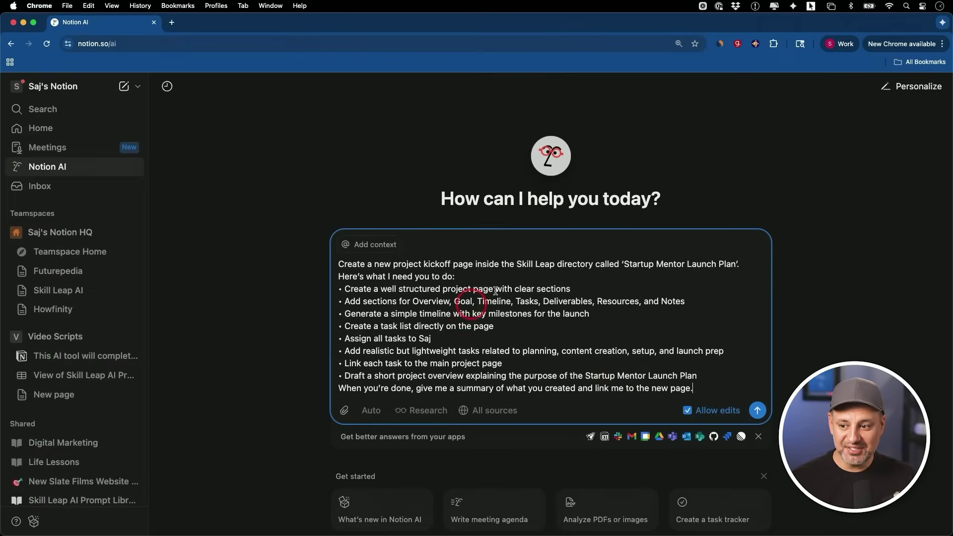
pyautogui.scroll(1, 630, 335)
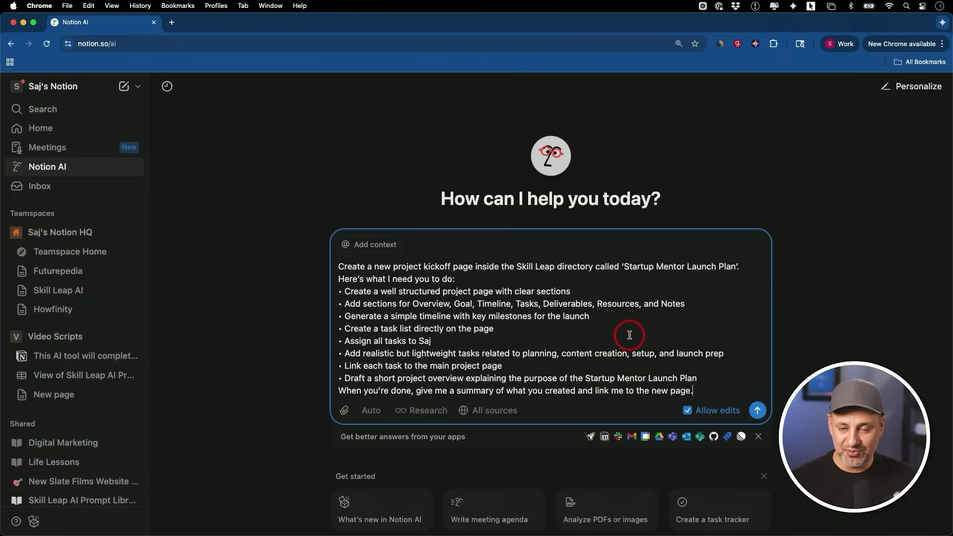
pyautogui.scroll(-1, 412, 275)
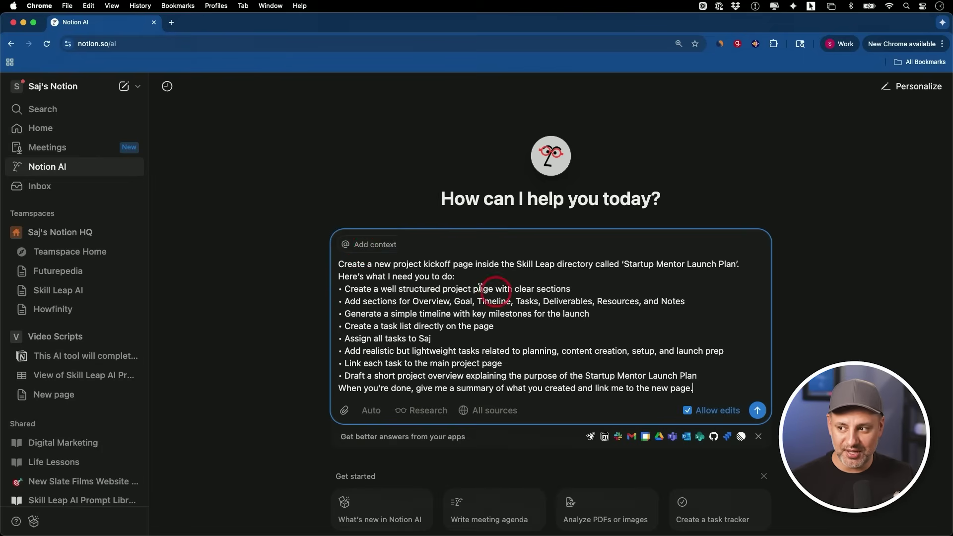
pyautogui.click(364, 248)
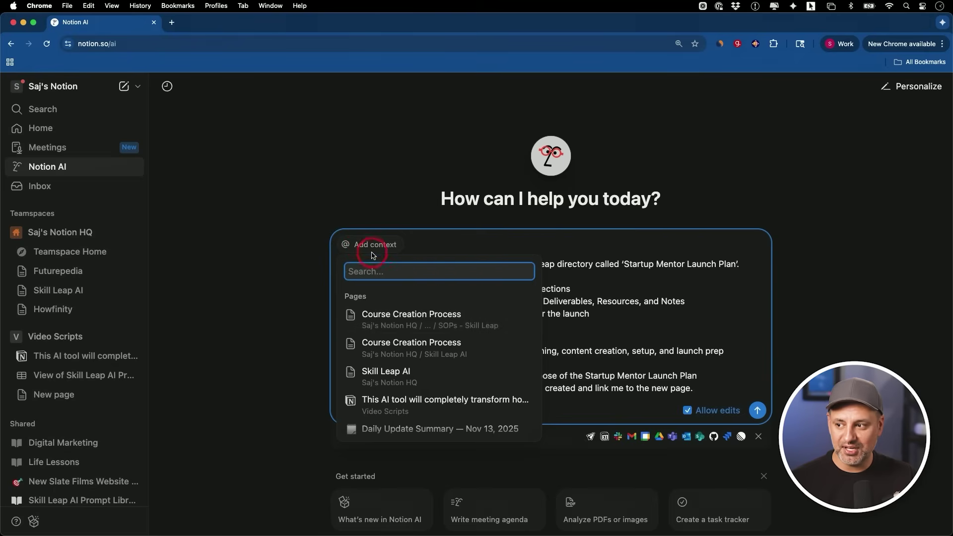
# Keep the Auto model and All sources, then submit the Startup Mentor Launch Plan kickoff request
pyautogui.click(369, 246)
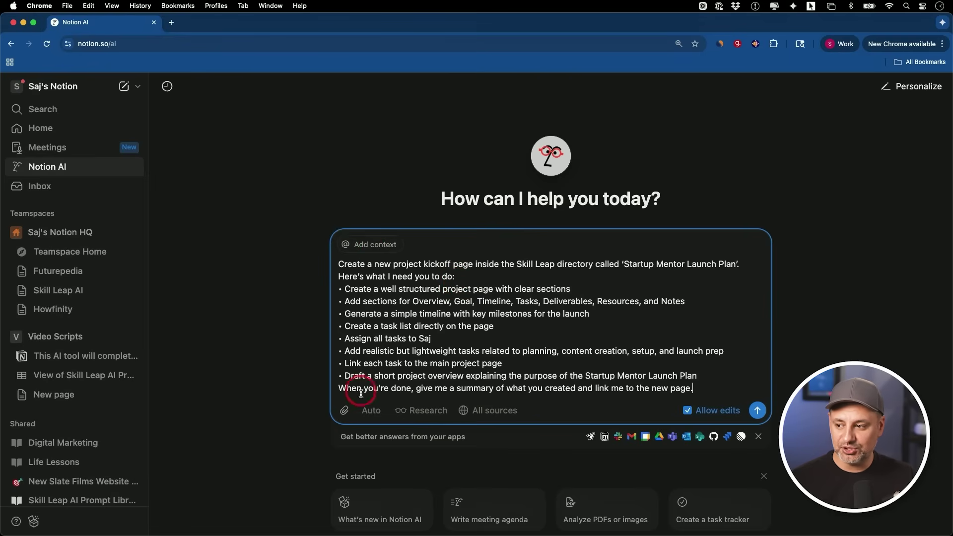
pyautogui.click(371, 411)
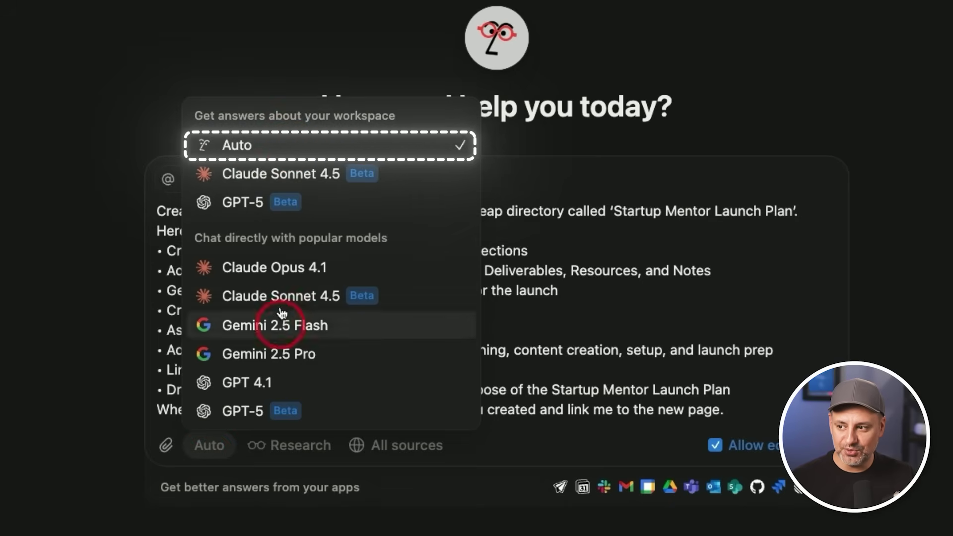
pyautogui.click(475, 360)
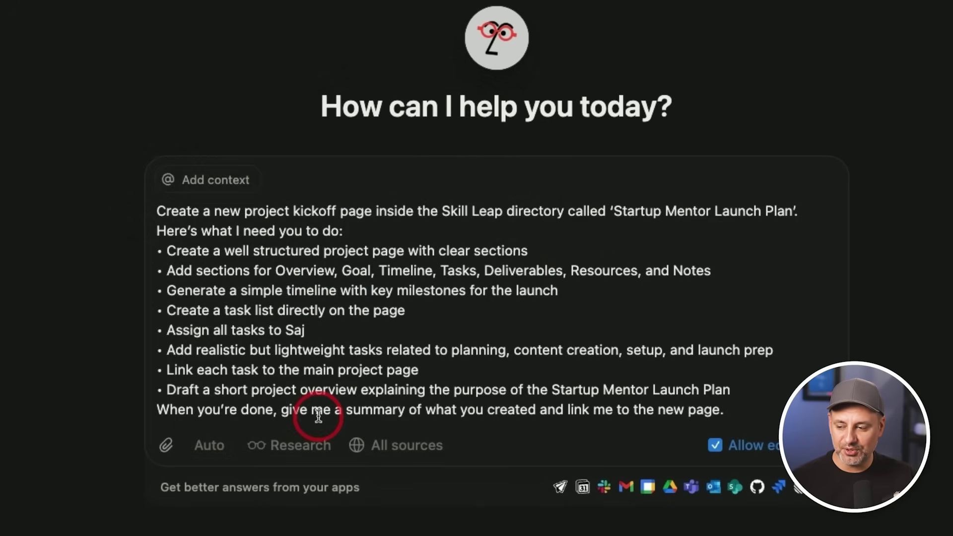
pyautogui.click(386, 452)
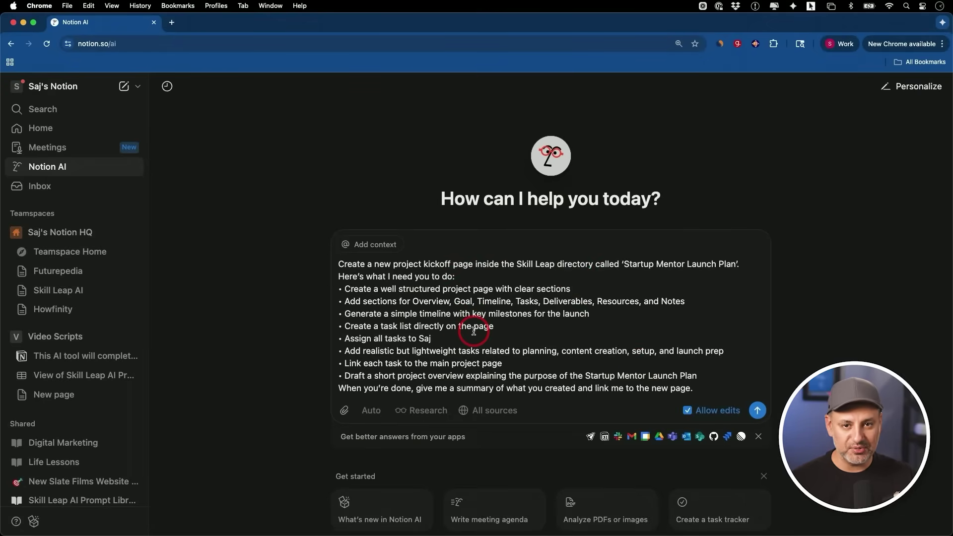
pyautogui.click(758, 410)
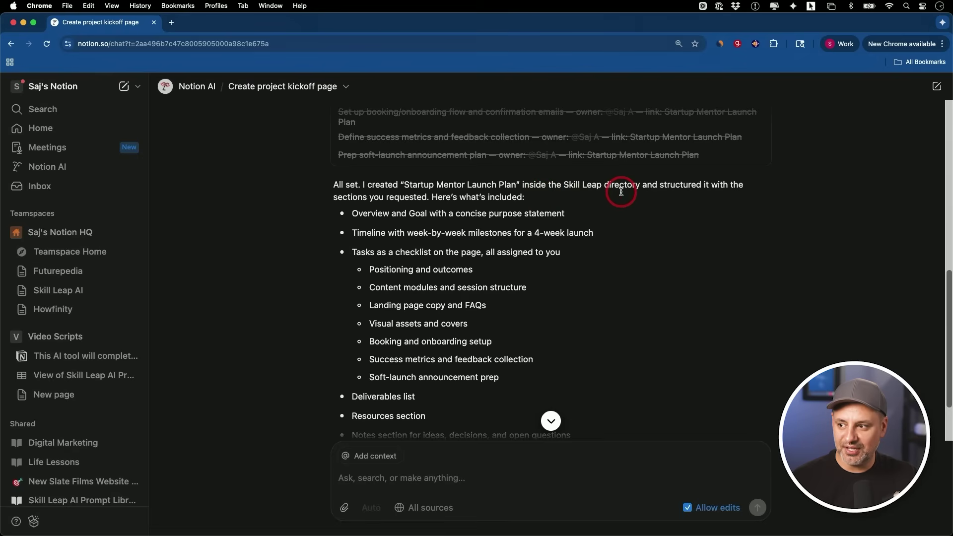
# Scroll down to the AI's summary, Notes section and link to the Startup Mentor Launch Plan page
pyautogui.scroll(-3, 457, 309)
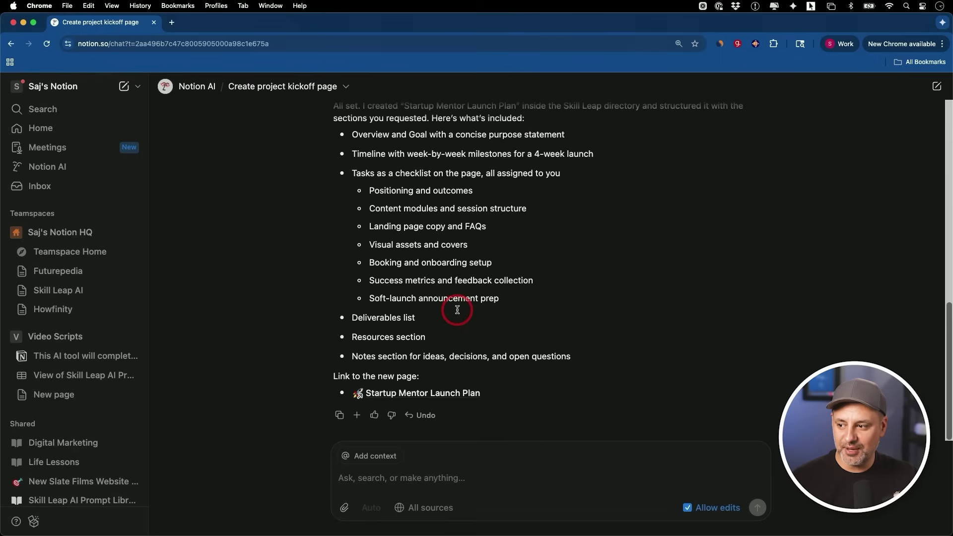
# Open the Startup Mentor Launch Plan page and scroll through its sections
pyautogui.click(395, 395)
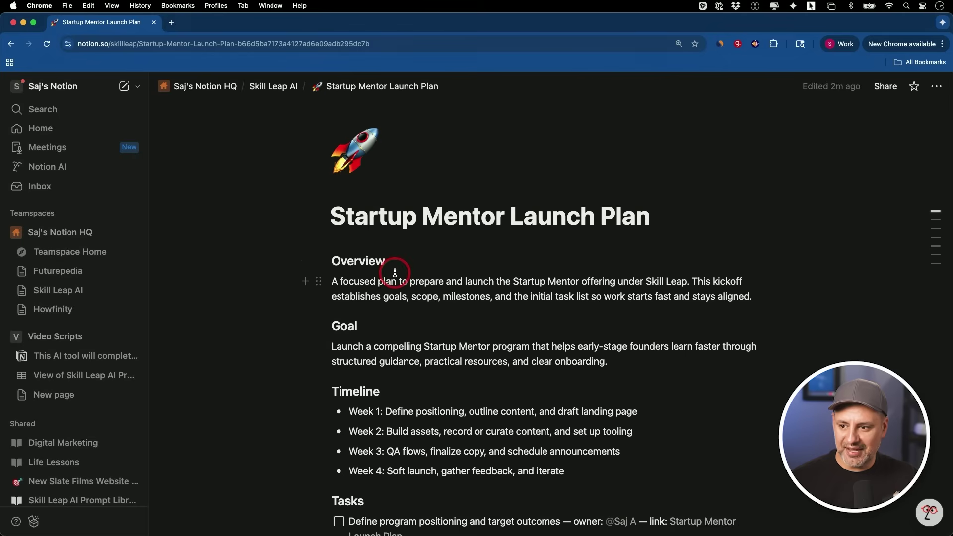
pyautogui.scroll(-1, 395, 273)
pyautogui.scroll(-4, 365, 256)
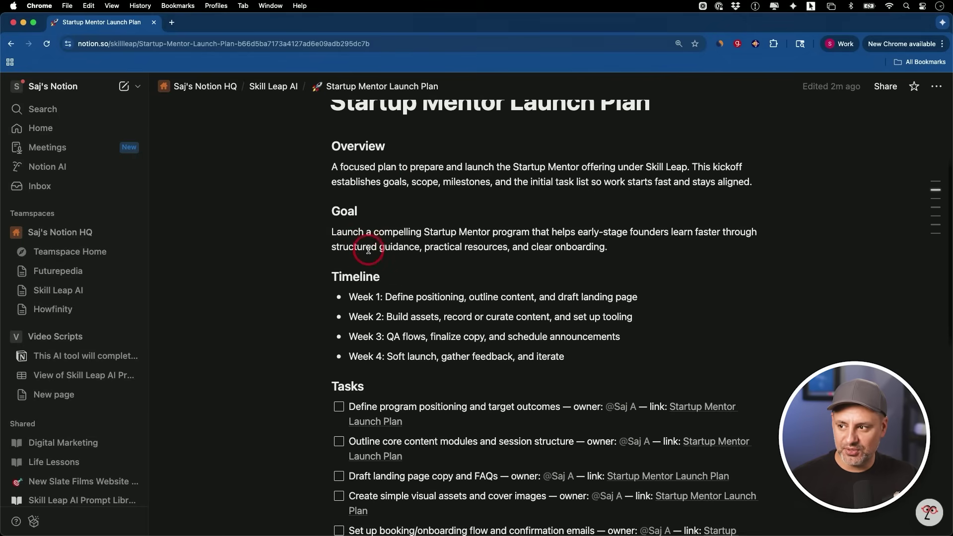
pyautogui.scroll(-5, 369, 249)
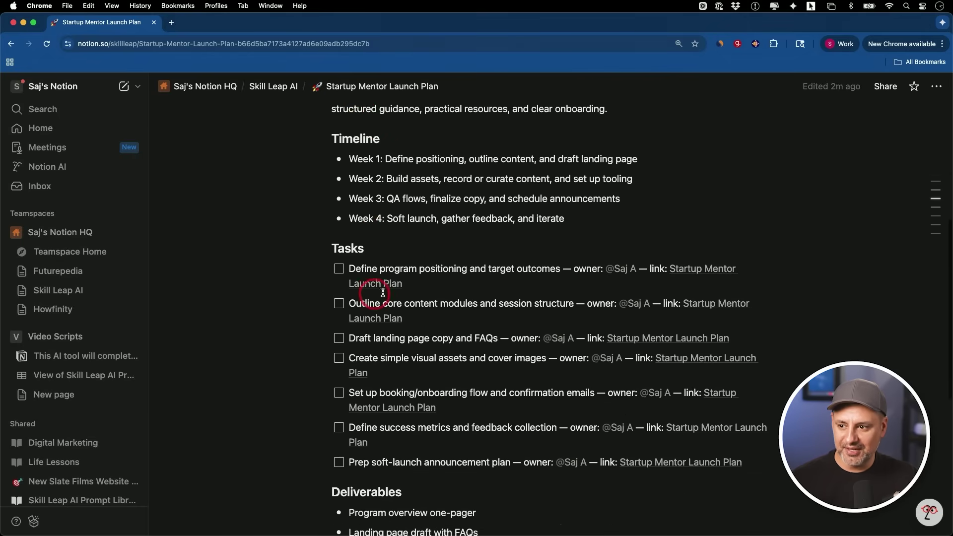
pyautogui.scroll(-1, 519, 262)
pyautogui.moveTo(623, 244)
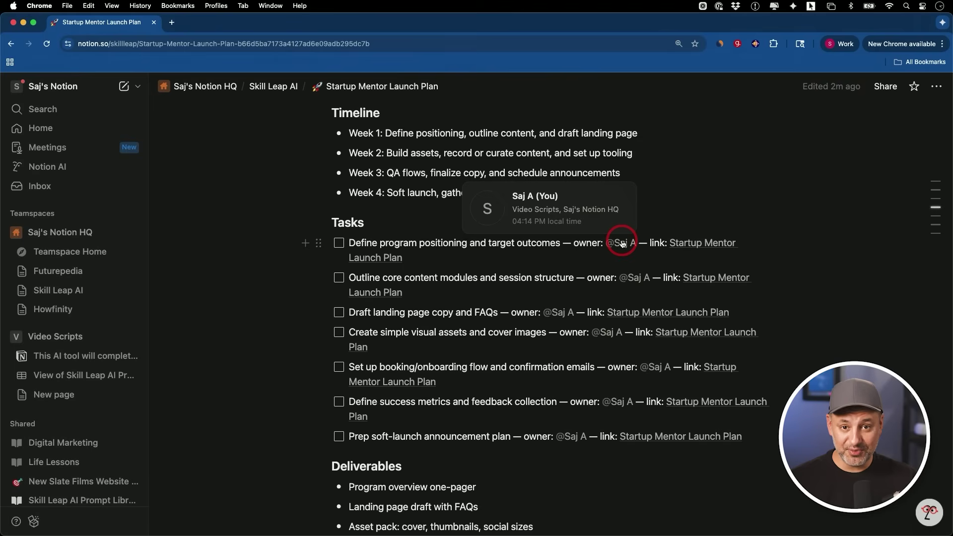
pyautogui.scroll(-2, 591, 315)
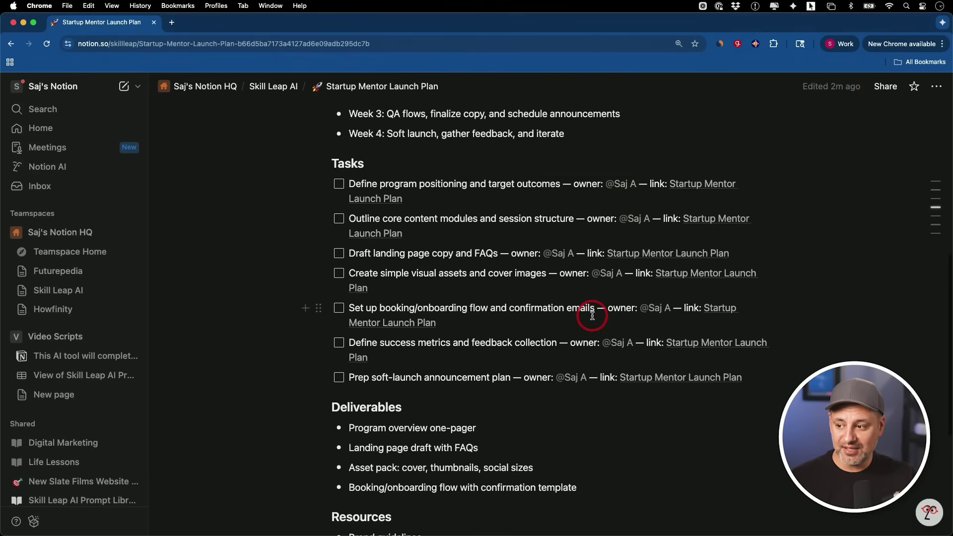
pyautogui.scroll(-3, 591, 315)
pyautogui.scroll(-5, 403, 315)
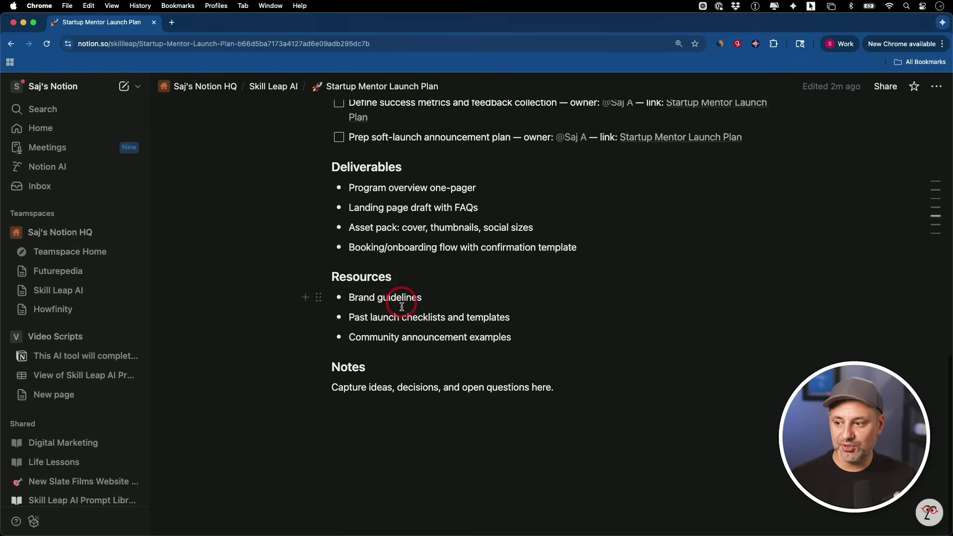
# Review the AI conversation beside the page, close it, and start a new Notion AI request
pyautogui.click(930, 514)
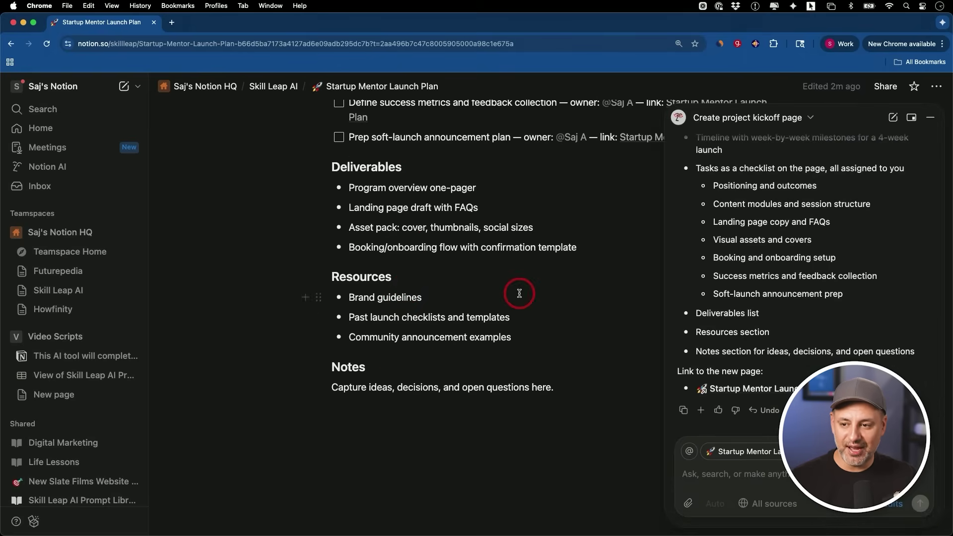
pyautogui.scroll(2, 520, 293)
pyautogui.scroll(6, 805, 298)
pyautogui.scroll(-6, 820, 337)
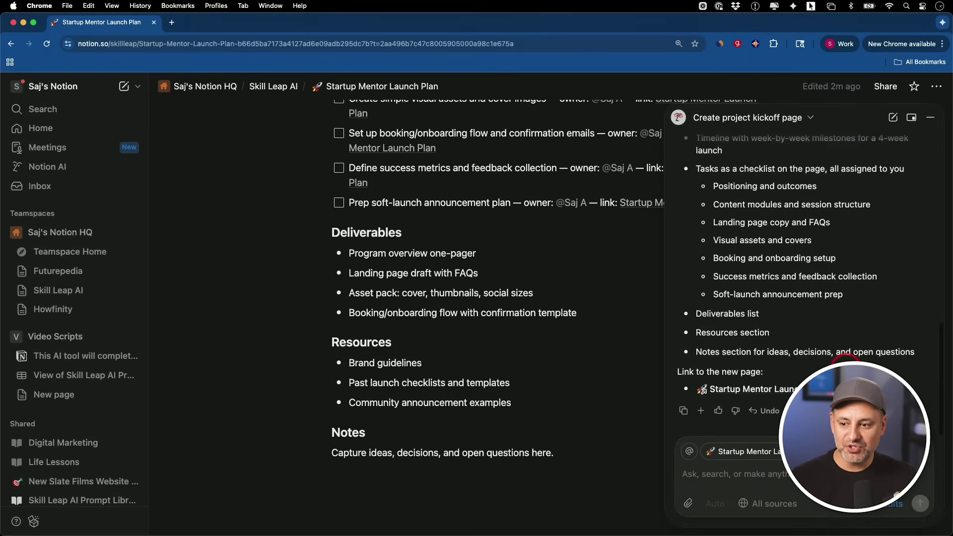
pyautogui.click(710, 478)
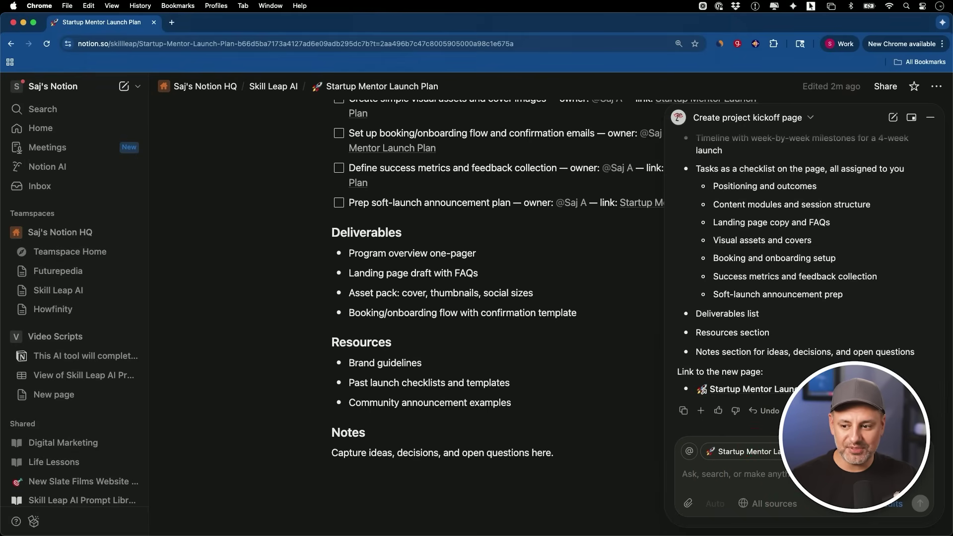
pyautogui.click(435, 383)
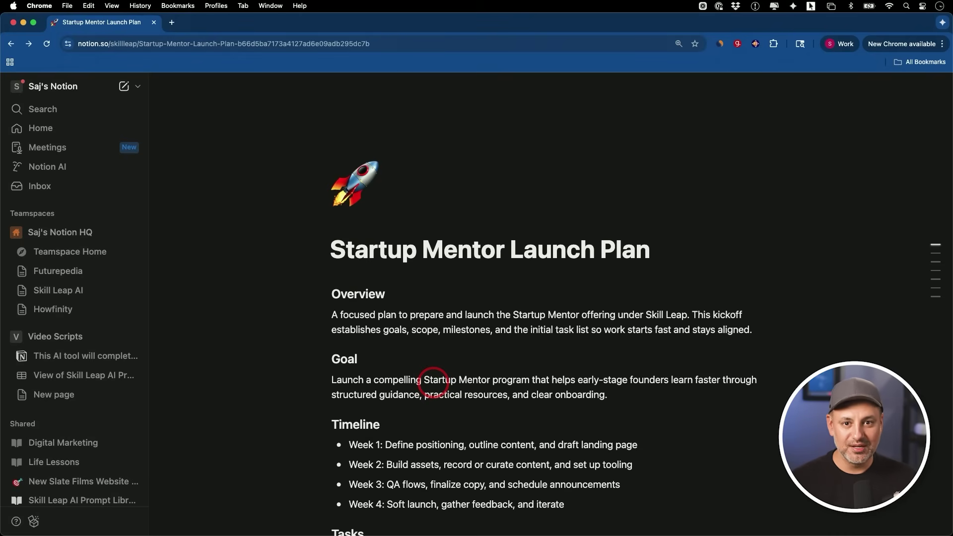
pyautogui.scroll(-1, 433, 382)
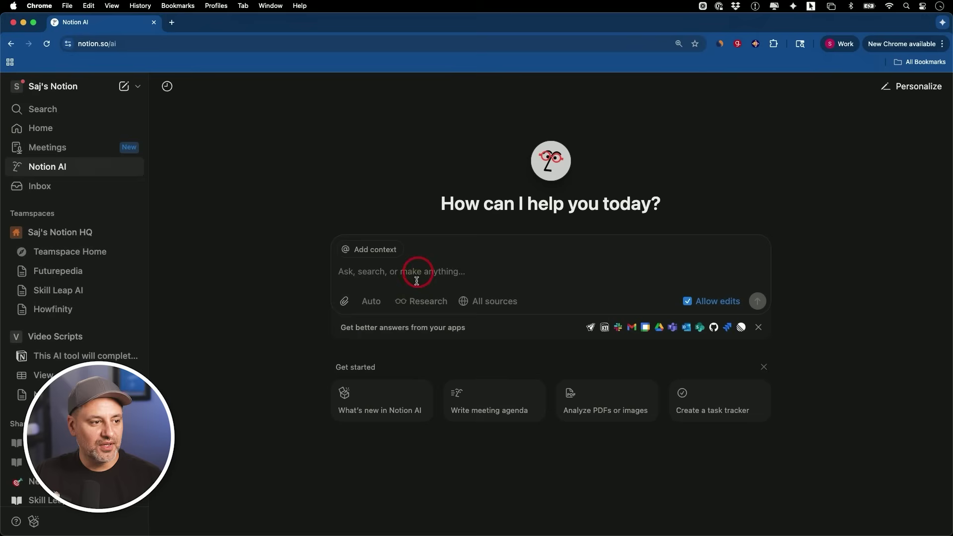
pyautogui.click(418, 274)
# Paste the Course Production SOP List request and go to the Notion AI connector settings
pyautogui.write('Find all SOPs in my workspace related to course production. Create a new page called ‘Course Production SOP List’ and group everything you find by topic. Add a short note under each one if anything looks outdated and link back to the original pages.')
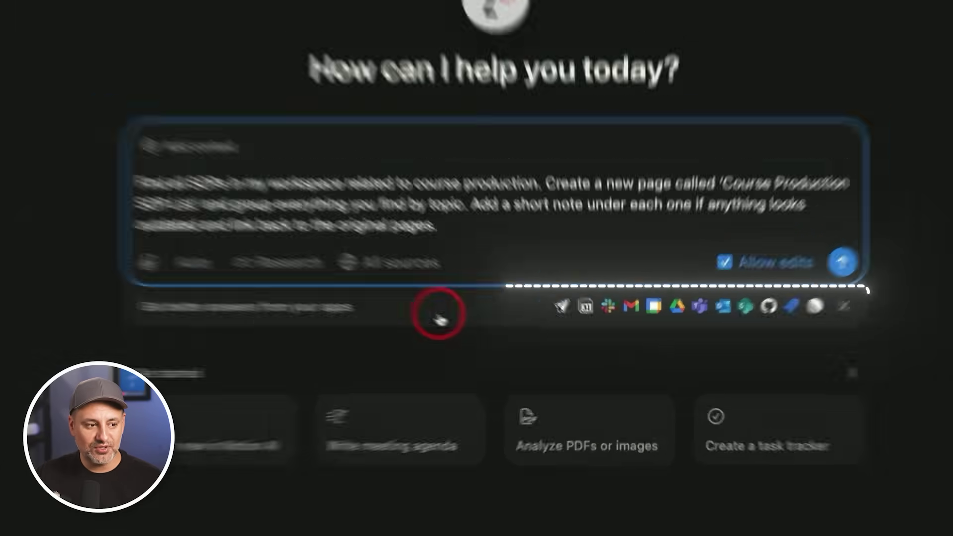
pyautogui.click(439, 317)
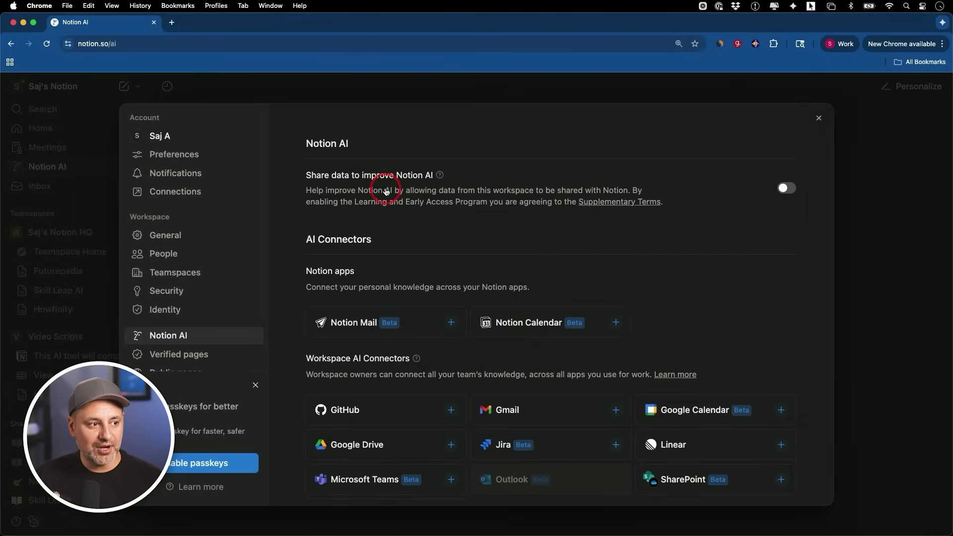
pyautogui.scroll(-3, 571, 348)
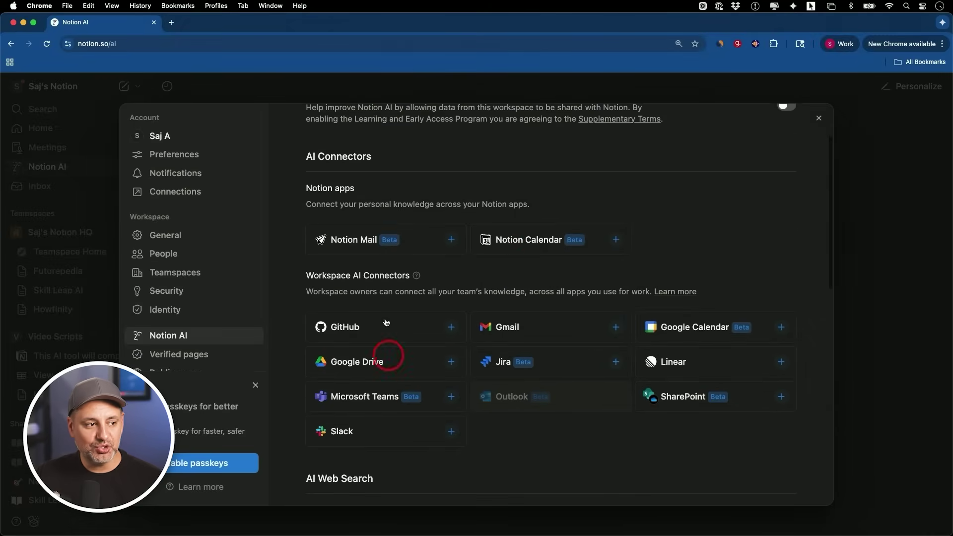
pyautogui.scroll(-1, 497, 332)
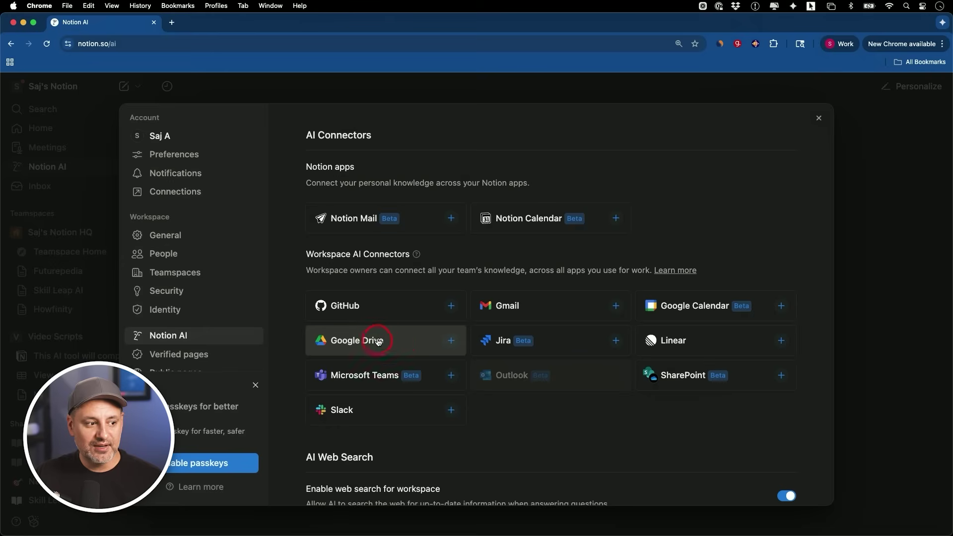
pyautogui.click(422, 343)
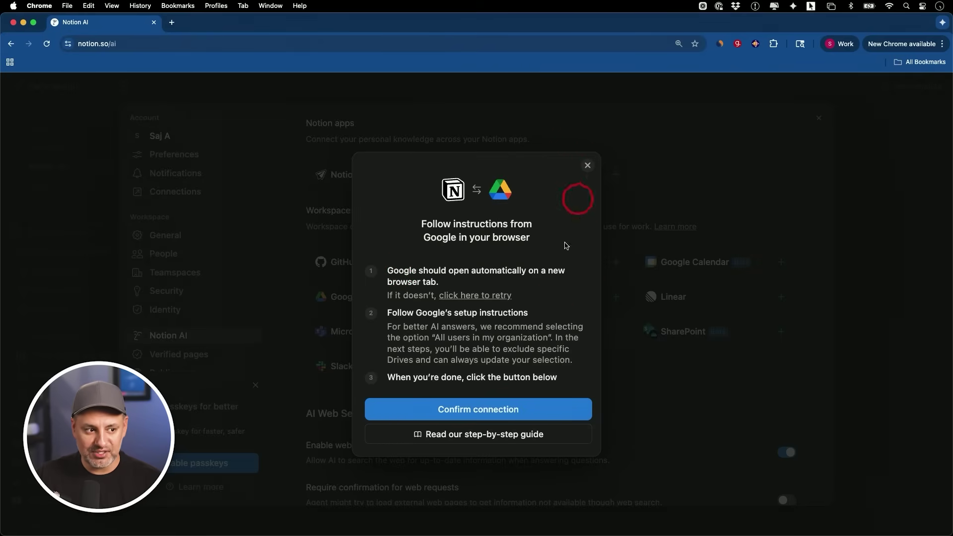
pyautogui.click(589, 168)
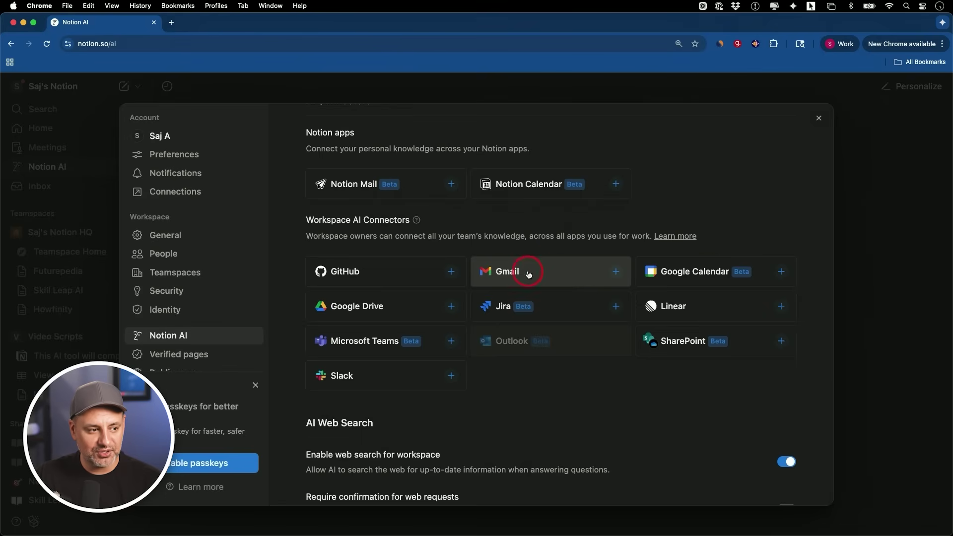
pyautogui.click(559, 275)
pyautogui.click(631, 328)
pyautogui.scroll(-4, 634, 329)
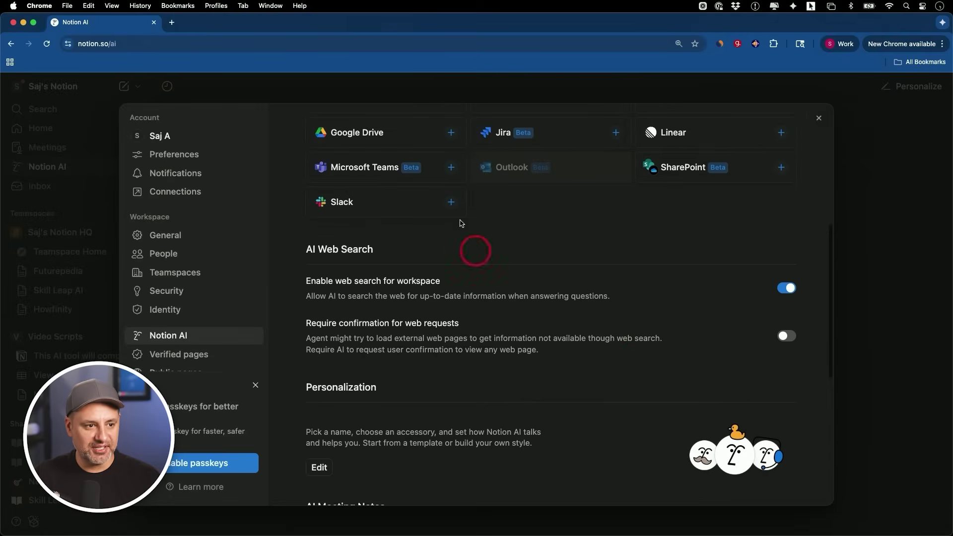
pyautogui.scroll(-1, 483, 276)
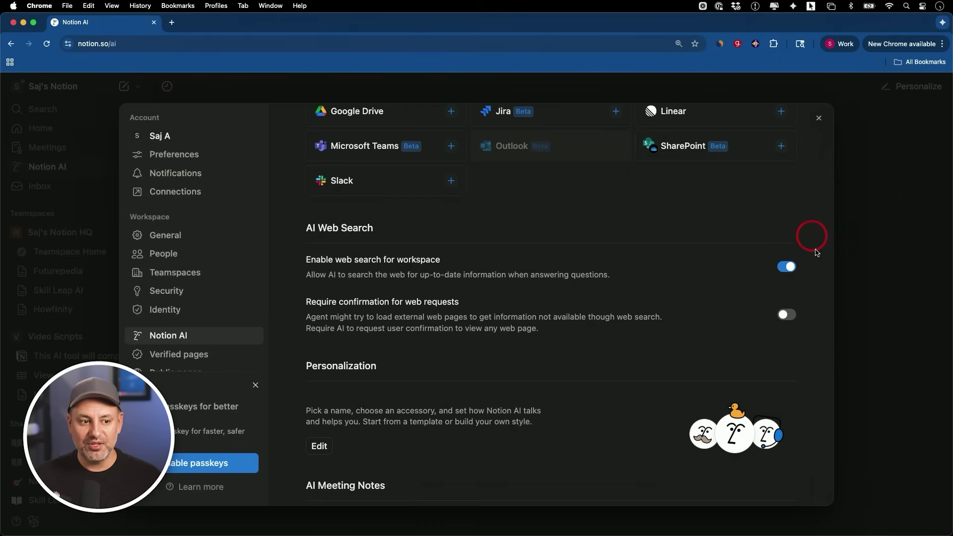
pyautogui.scroll(-1, 634, 290)
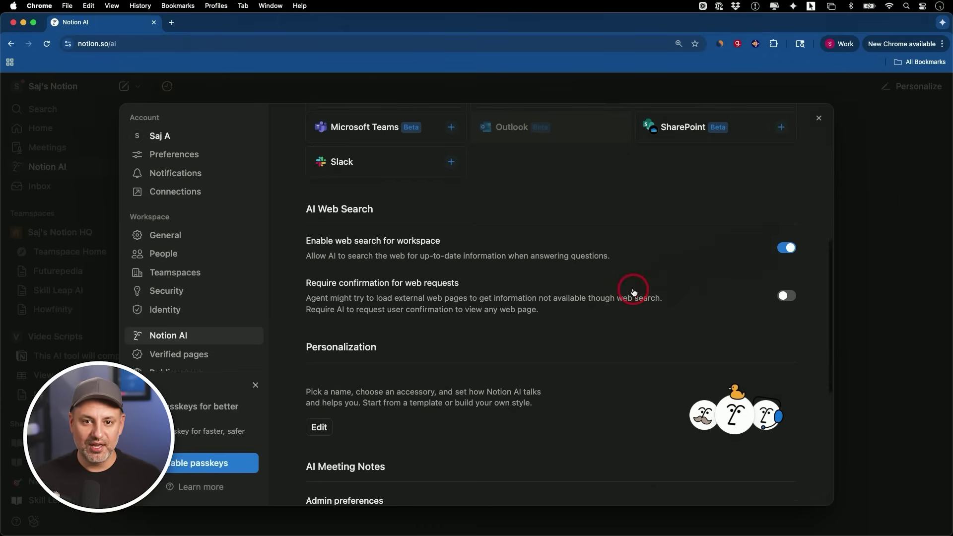
pyautogui.scroll(-5, 634, 292)
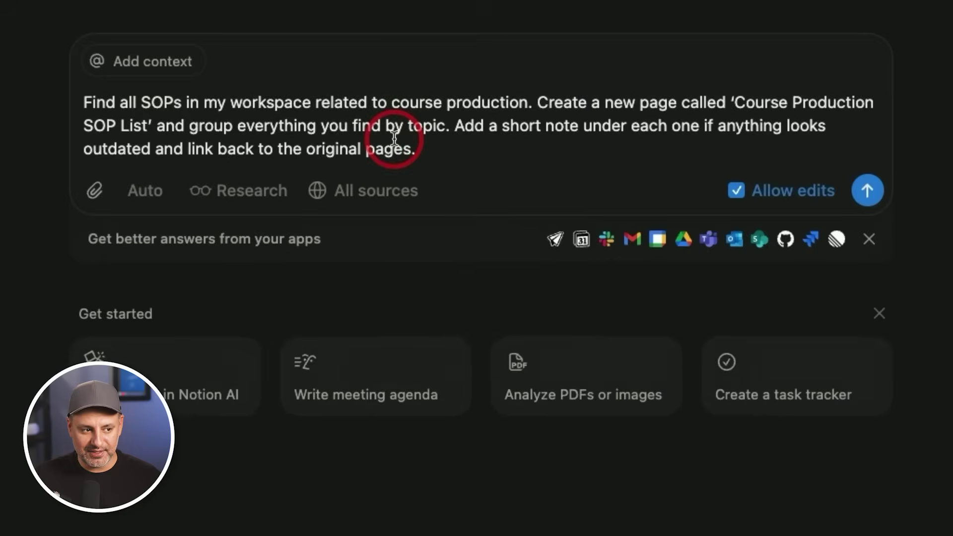
# Check the All sources list, then open the new Course Production SOP List page
pyautogui.click(367, 201)
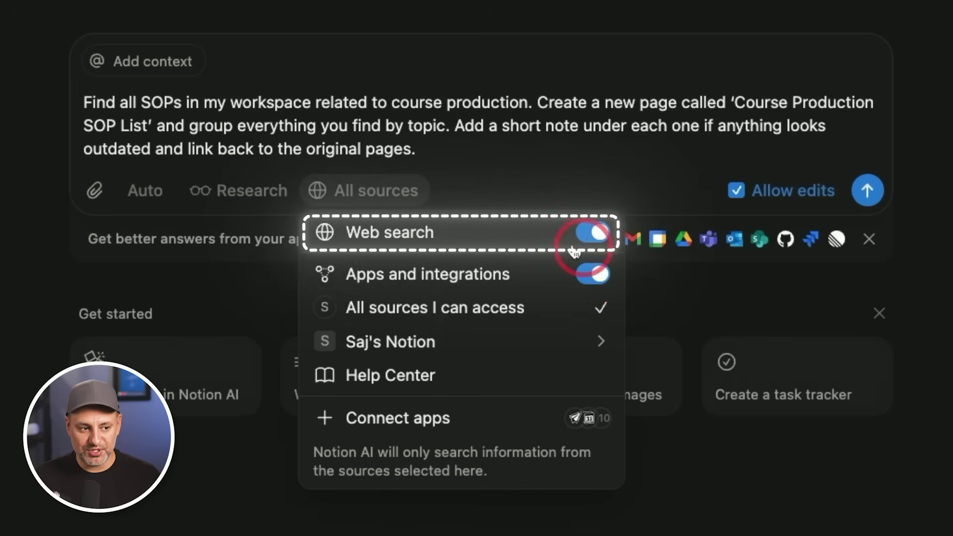
pyautogui.click(500, 144)
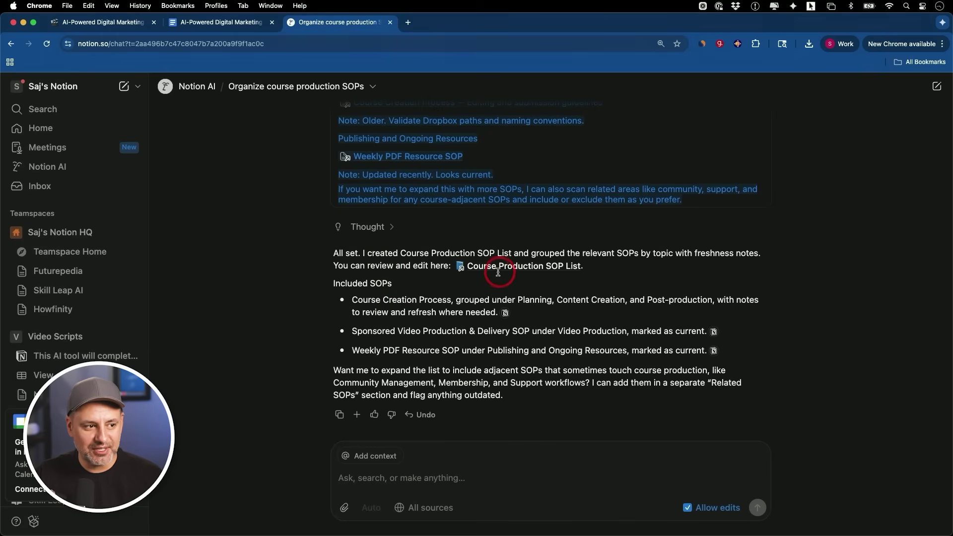
pyautogui.moveTo(525, 270)
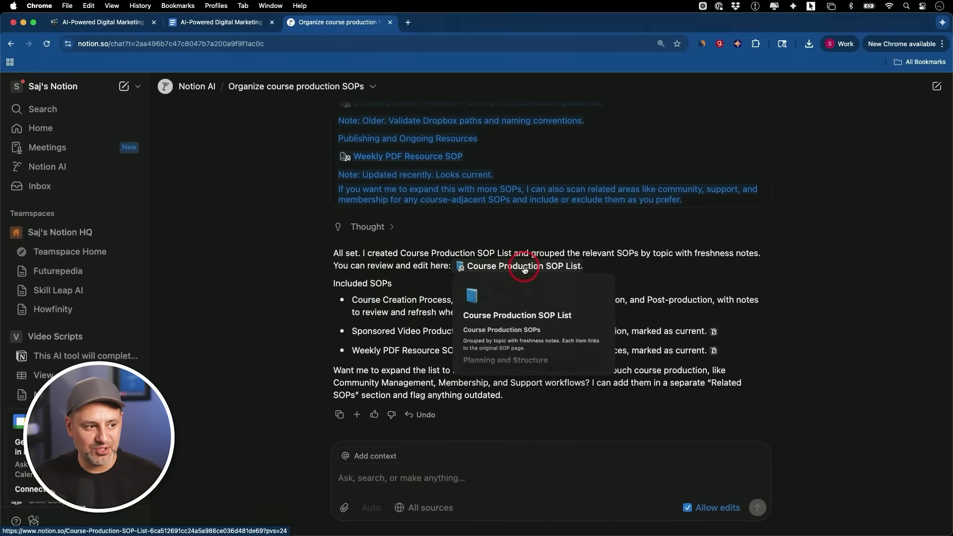
pyautogui.click(525, 269)
# Scroll through the Course Production SOP List to review its SOPs
pyautogui.scroll(-1, 586, 241)
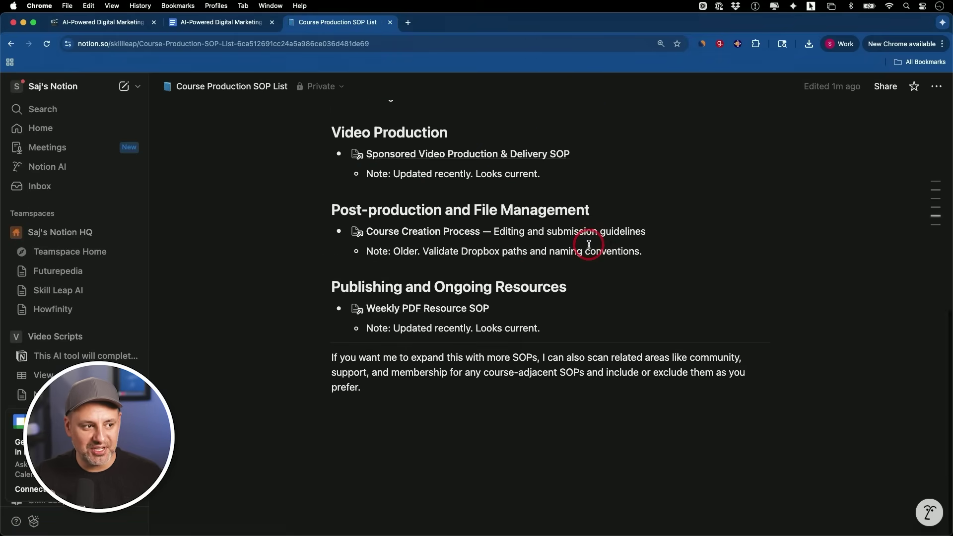
pyautogui.scroll(3, 589, 246)
pyautogui.scroll(5, 589, 245)
pyautogui.scroll(-2, 585, 243)
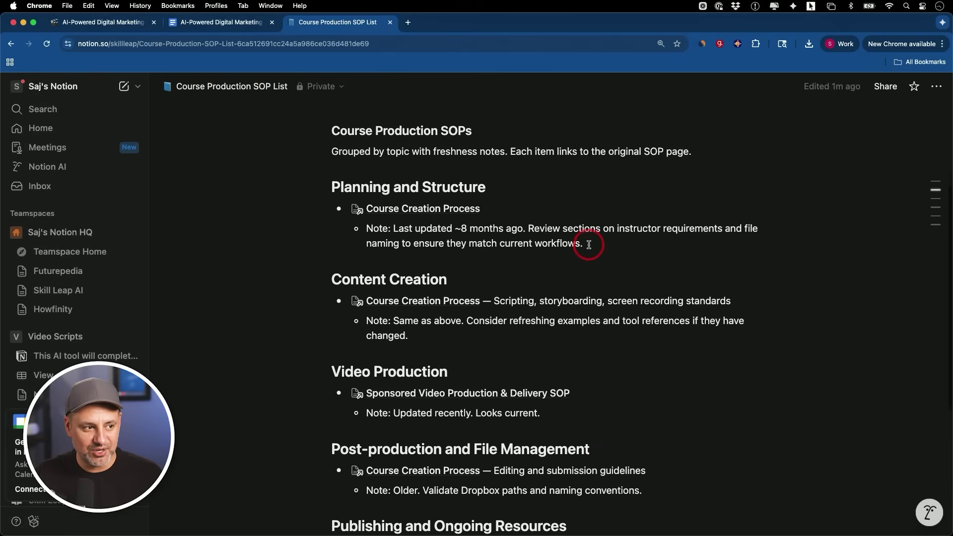
pyautogui.scroll(-2, 567, 279)
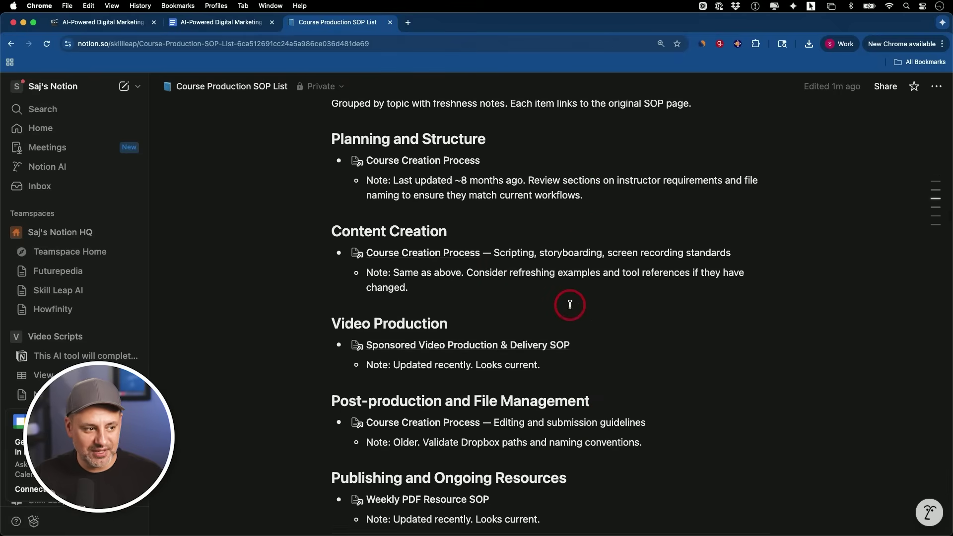
pyautogui.scroll(-1, 569, 306)
pyautogui.scroll(-2, 511, 362)
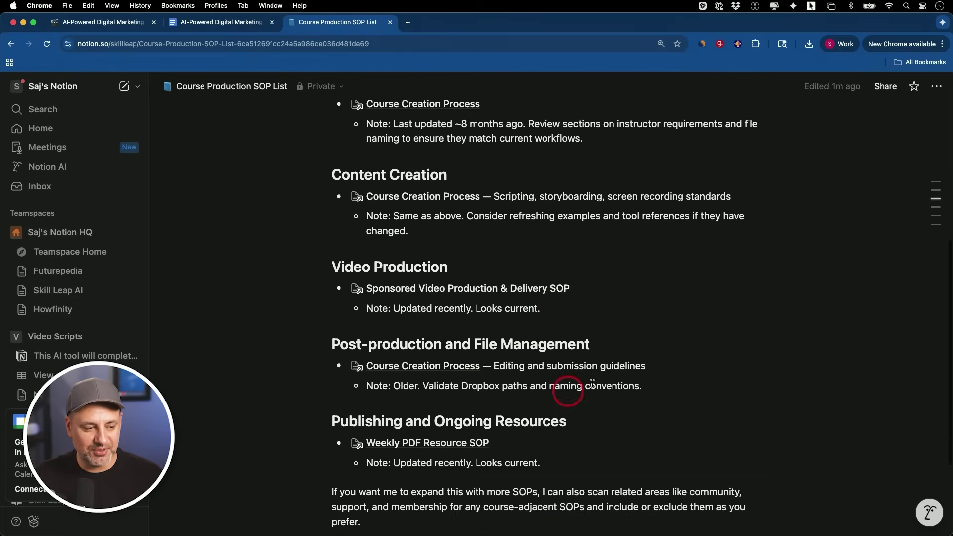
pyautogui.scroll(3, 616, 377)
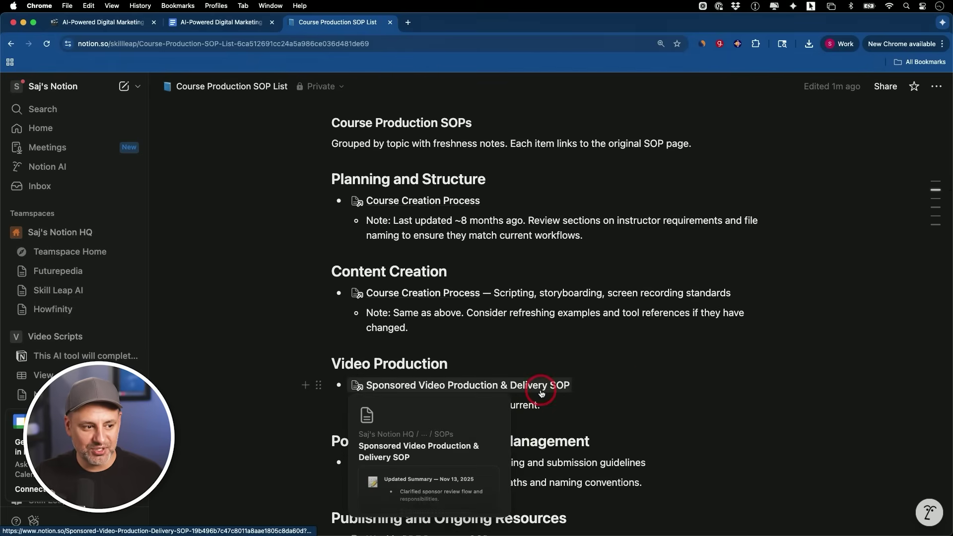
pyautogui.moveTo(551, 386)
pyautogui.scroll(1, 496, 293)
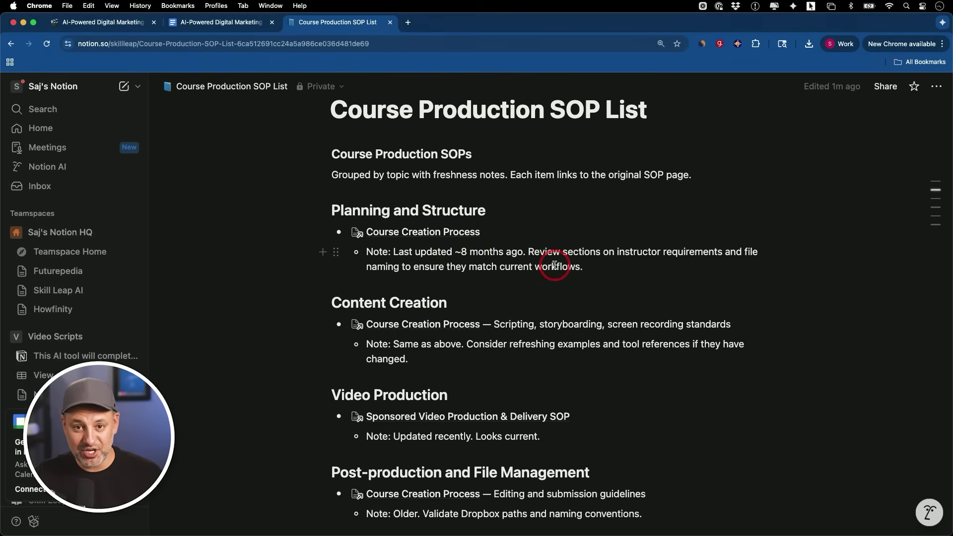
pyautogui.scroll(-5, 517, 254)
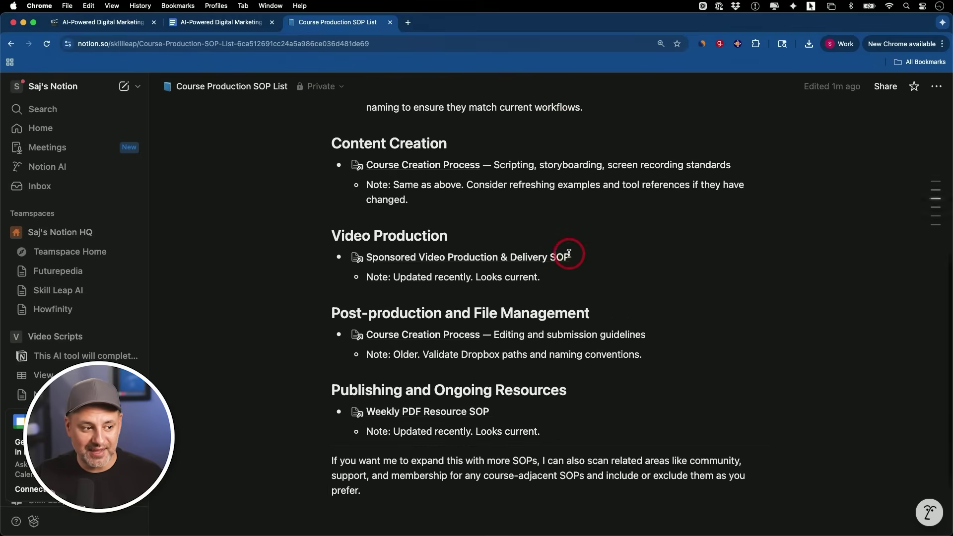
pyautogui.scroll(-1, 405, 284)
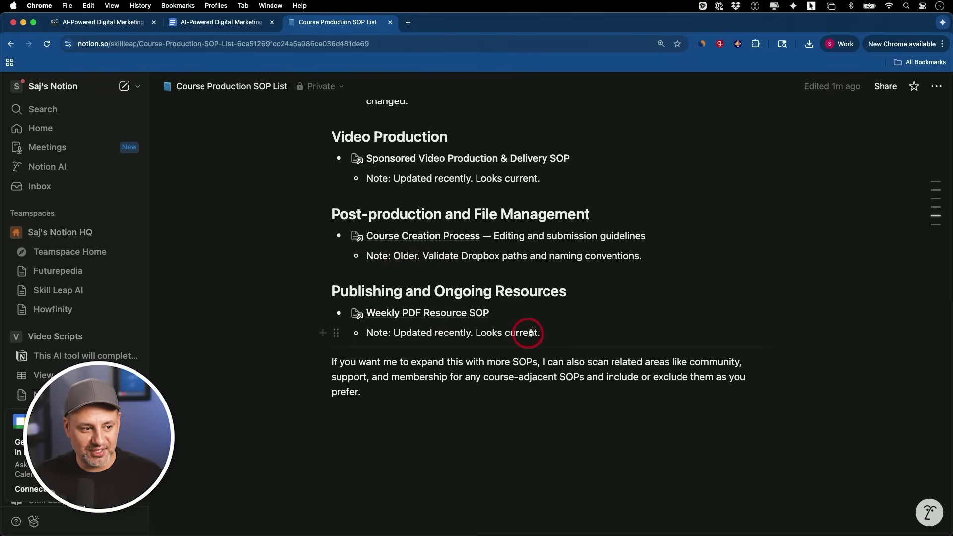
# Reopen the earlier 'Organize course production SOPs' AI conversation beside the list, ready for a new request
pyautogui.scroll(2, 566, 329)
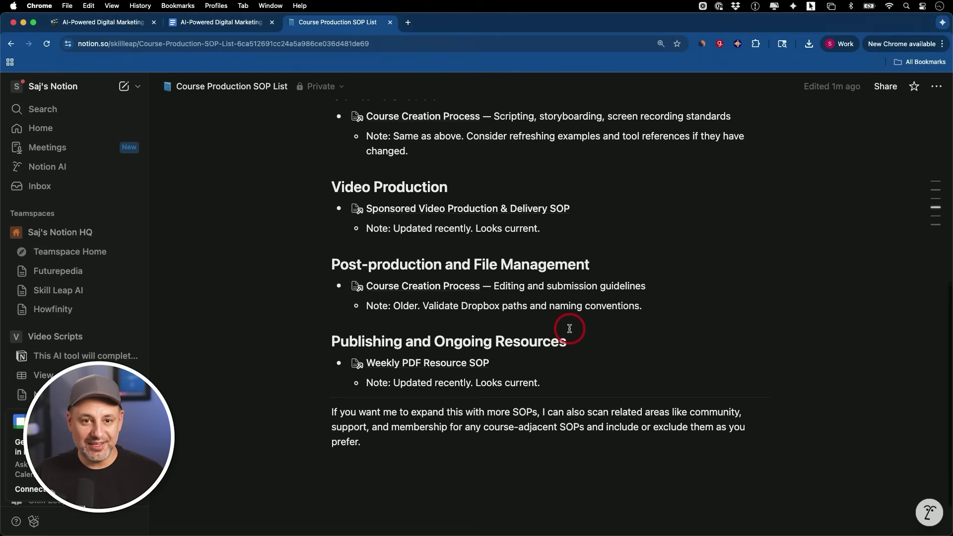
pyautogui.scroll(5, 570, 329)
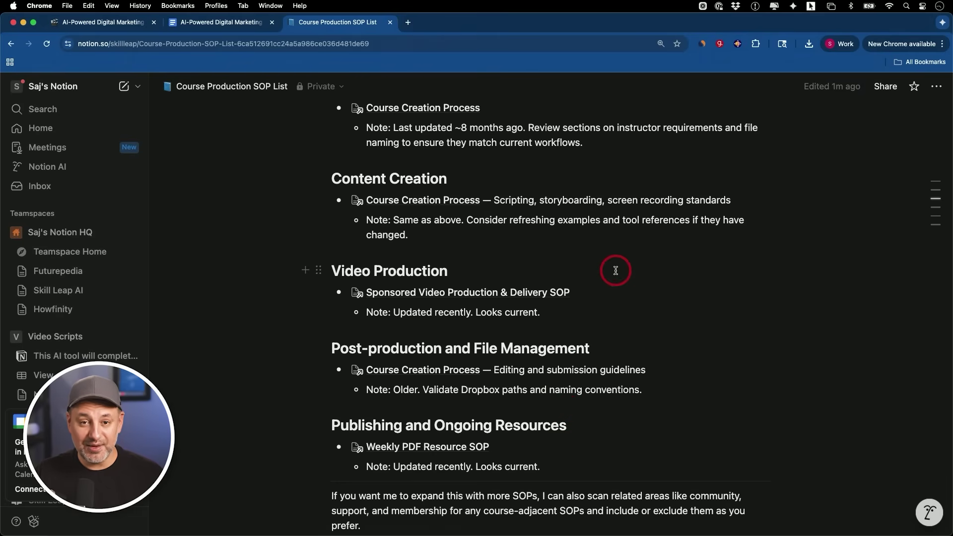
pyautogui.scroll(12, 616, 271)
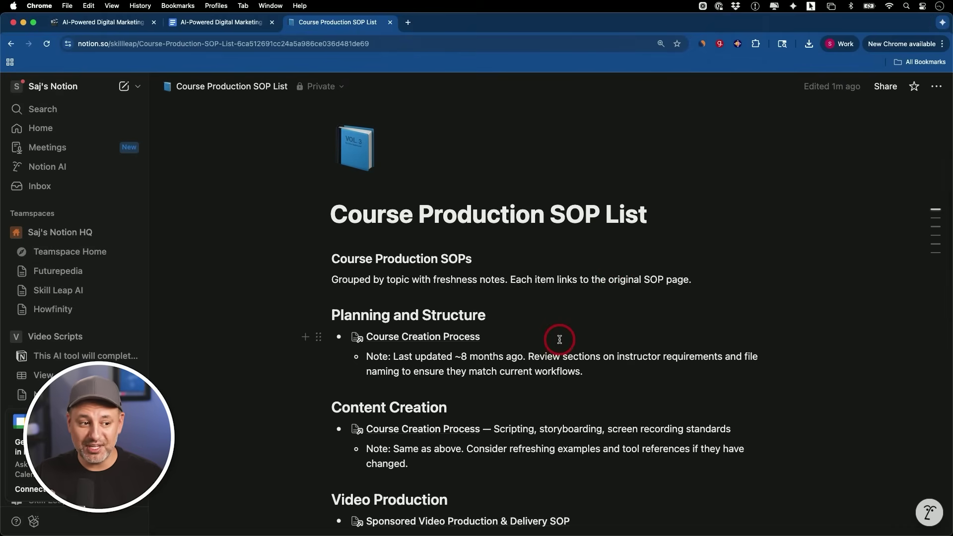
pyautogui.click(929, 512)
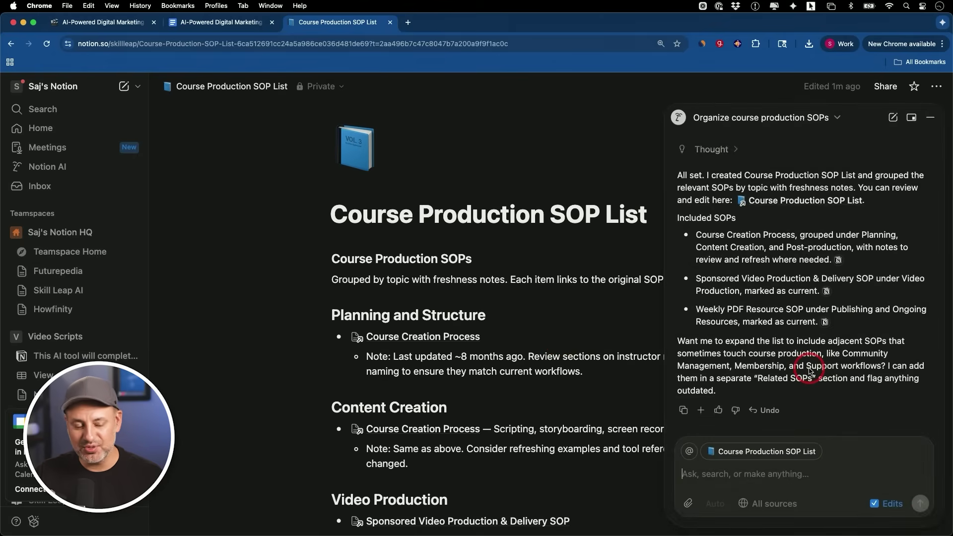
pyautogui.click(773, 475)
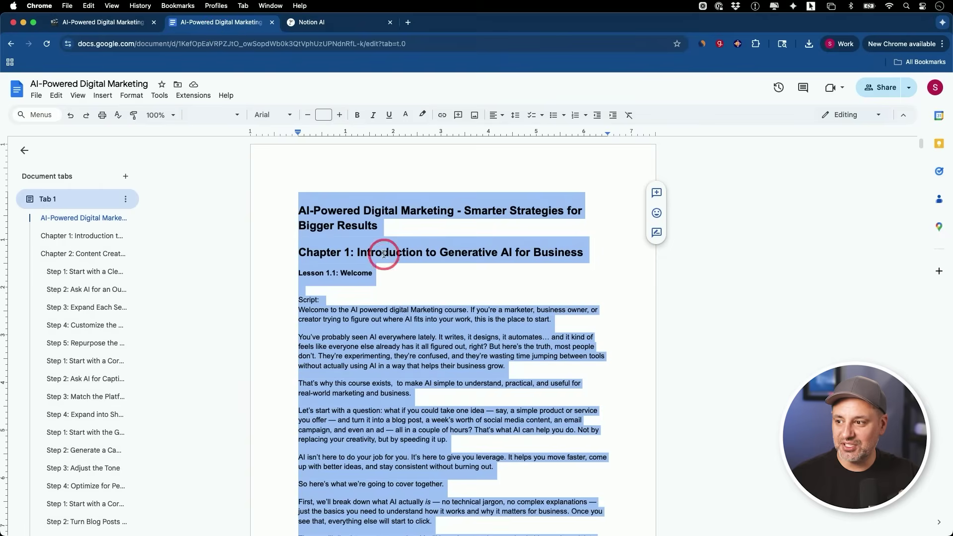
# Select all text of the AI-Powered Digital Marketing course script in the Google Doc
pyautogui.click(361, 252)
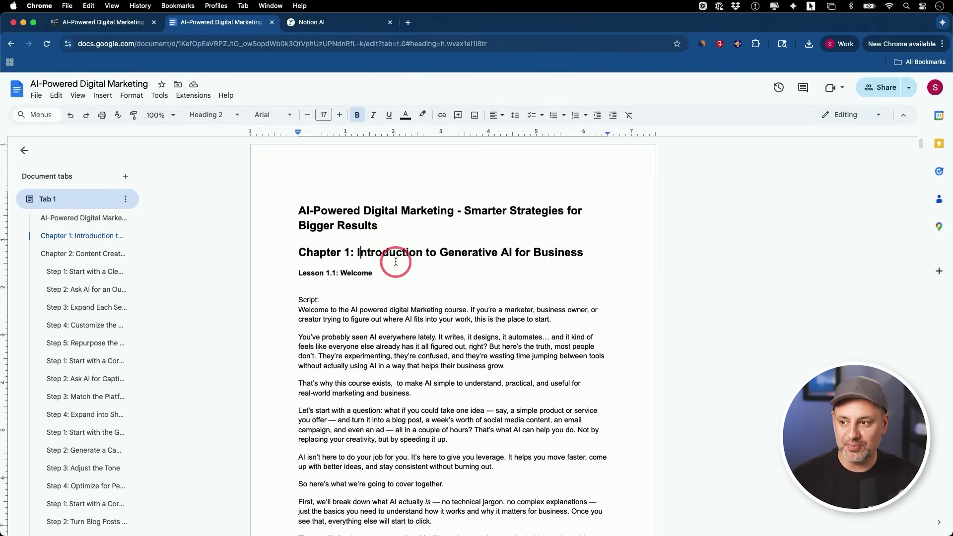
pyautogui.press('super+a')
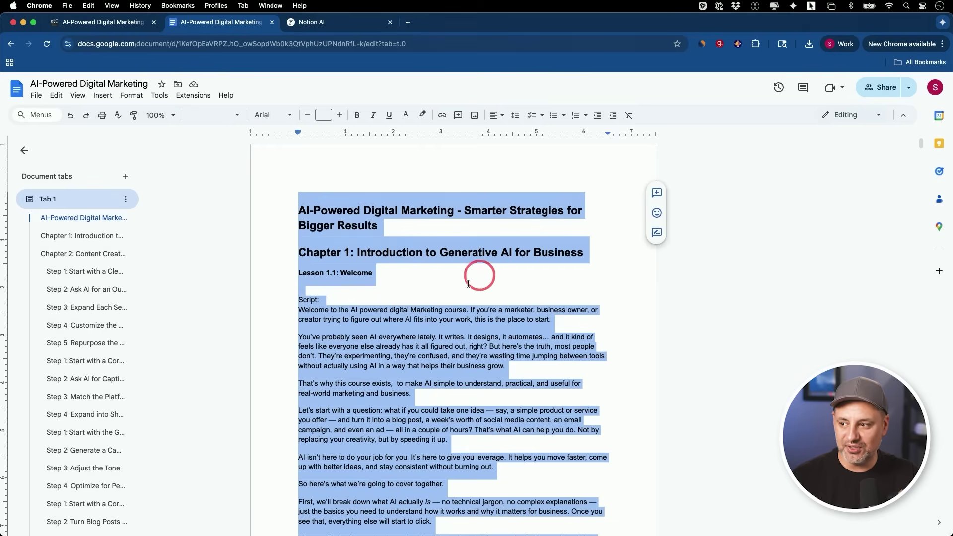
pyautogui.click(314, 25)
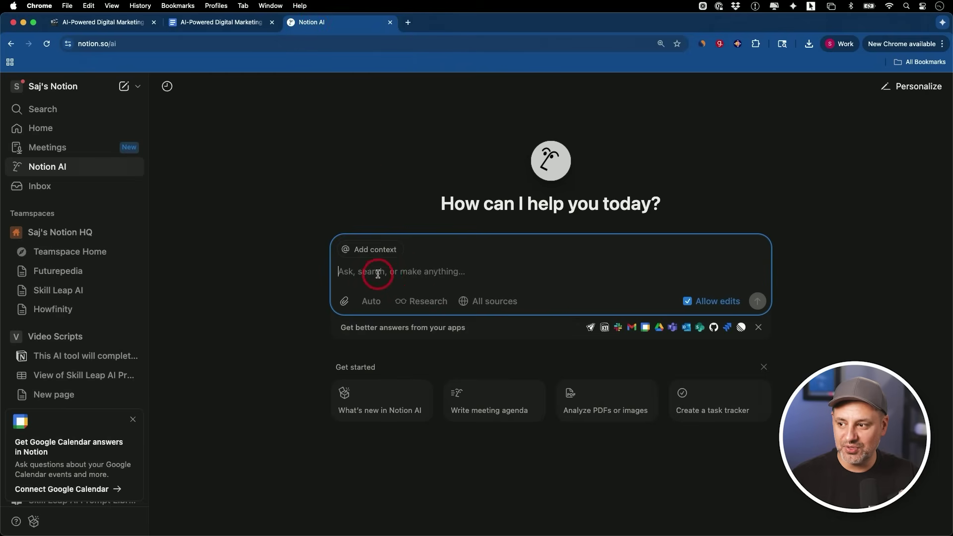
# Paste the request and the copied script so Notion AI builds chapter-organized course and lesson pages
pyautogui.write('Add a new parent page for this course and organize everything by chapters. Then create individual page for each lessons and organize them in order.')
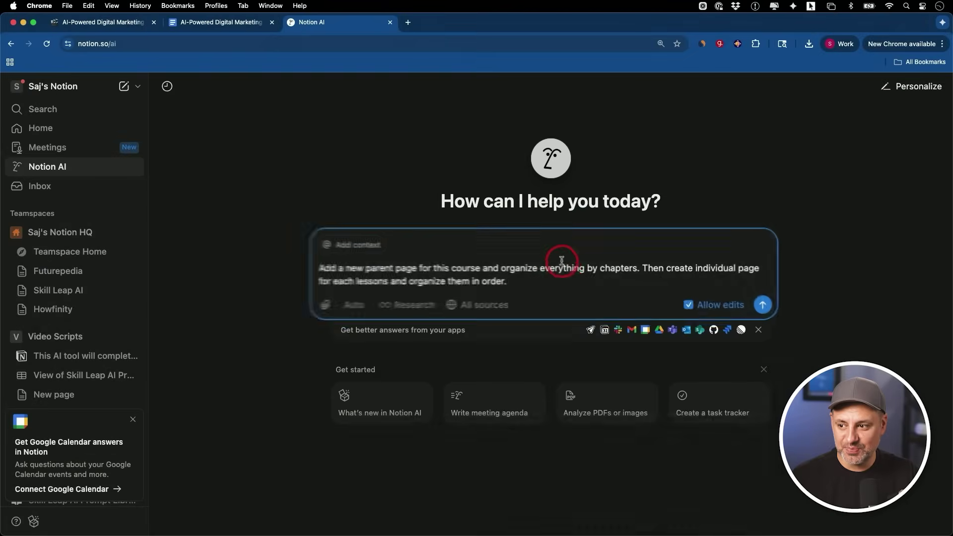
pyautogui.press('super+v')
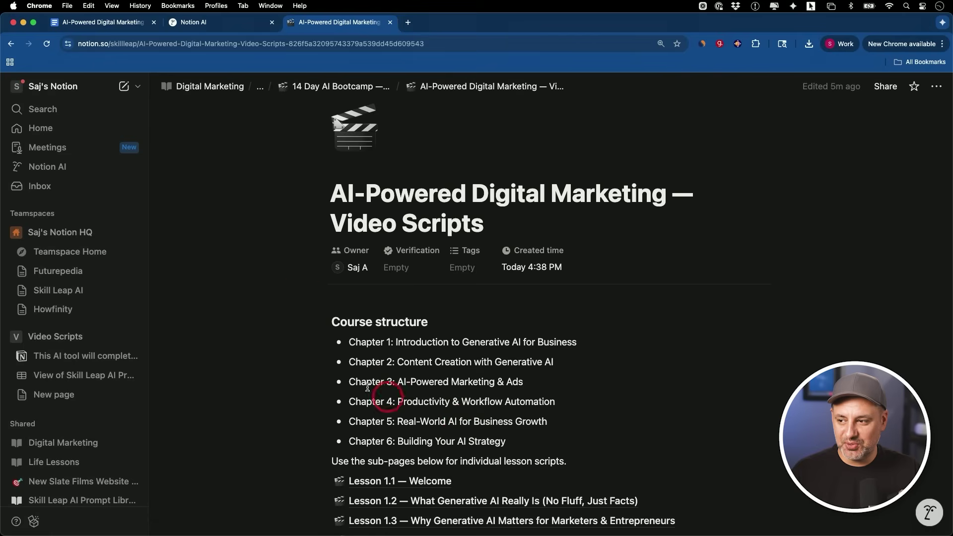
# Scroll through the AI-Powered Digital Marketing — Video Scripts page to check its six chapters
pyautogui.scroll(-2, 638, 298)
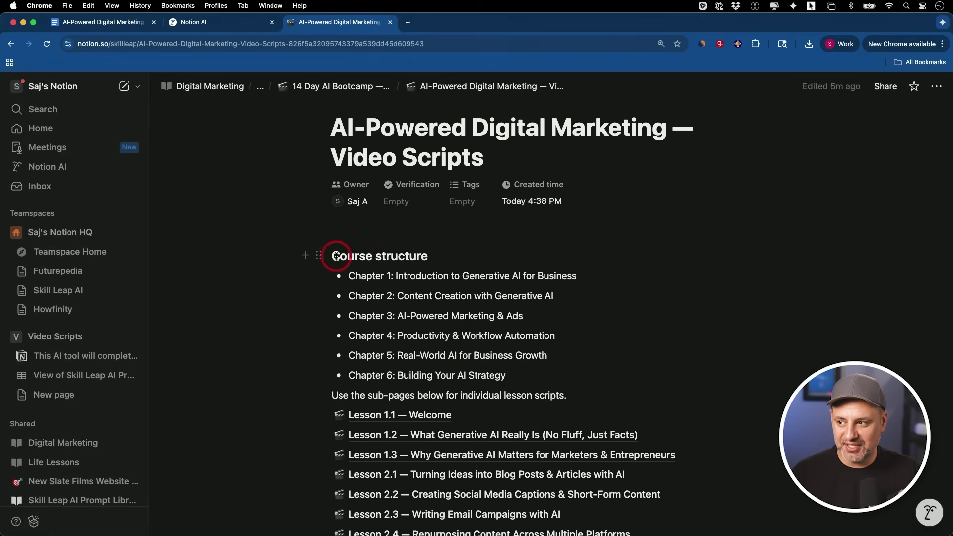
pyautogui.scroll(-2, 481, 310)
pyautogui.scroll(-4, 447, 312)
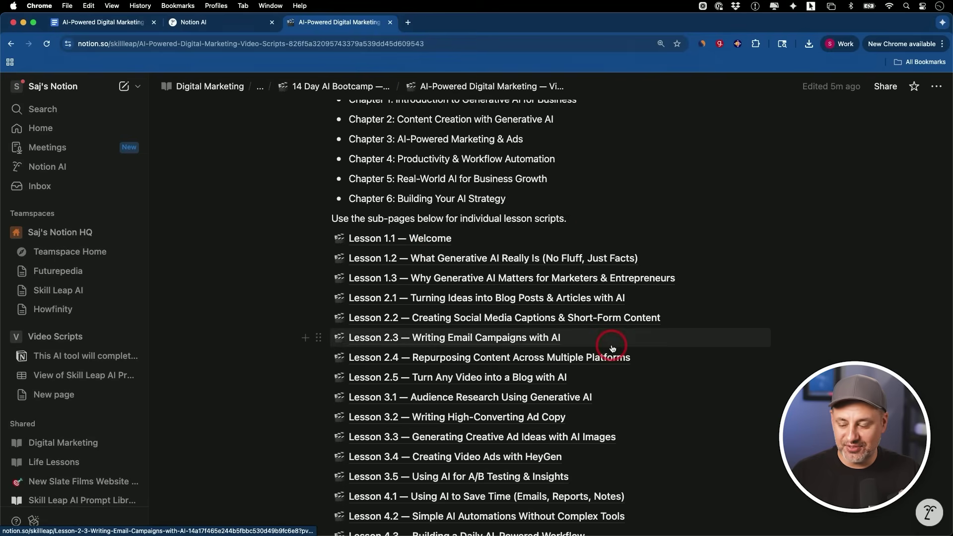
pyautogui.moveTo(613, 348)
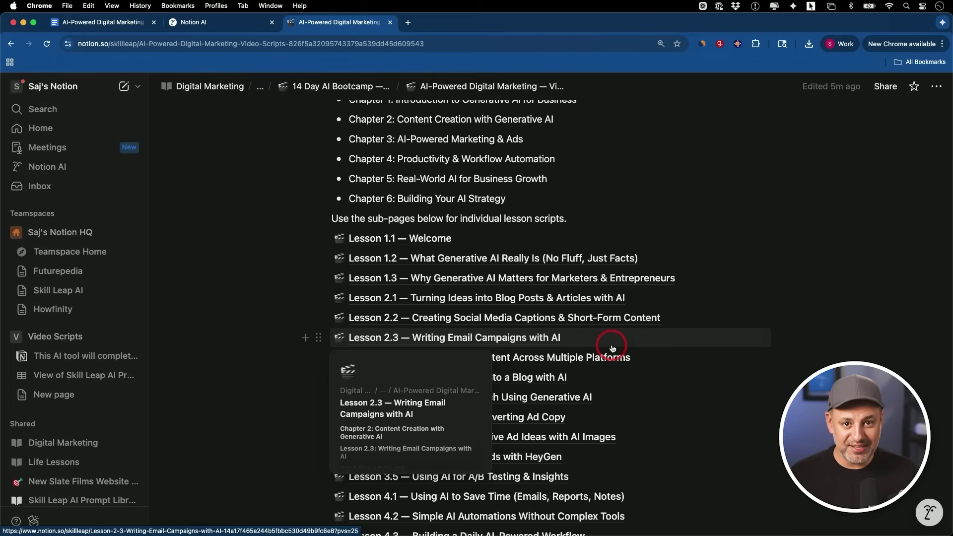
pyautogui.scroll(-7, 513, 328)
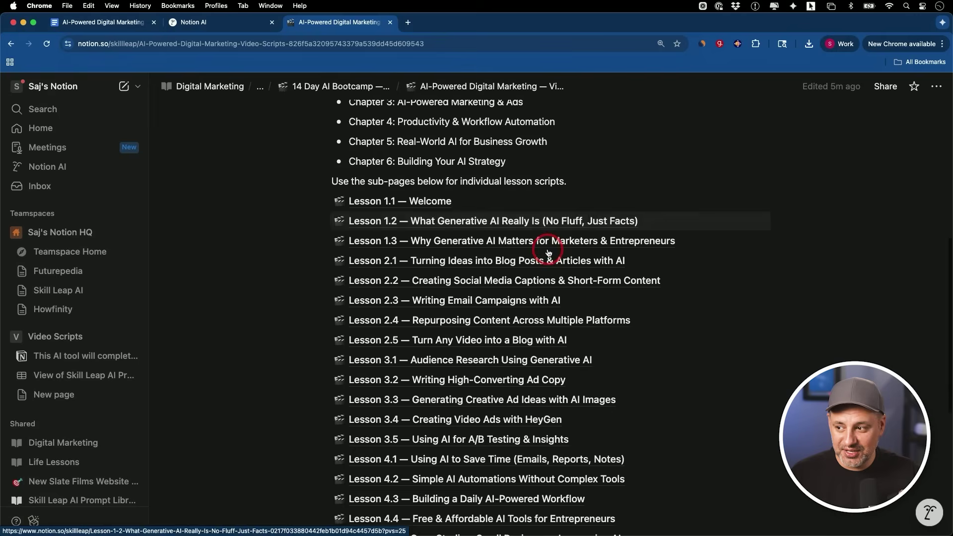
pyautogui.scroll(8, 512, 329)
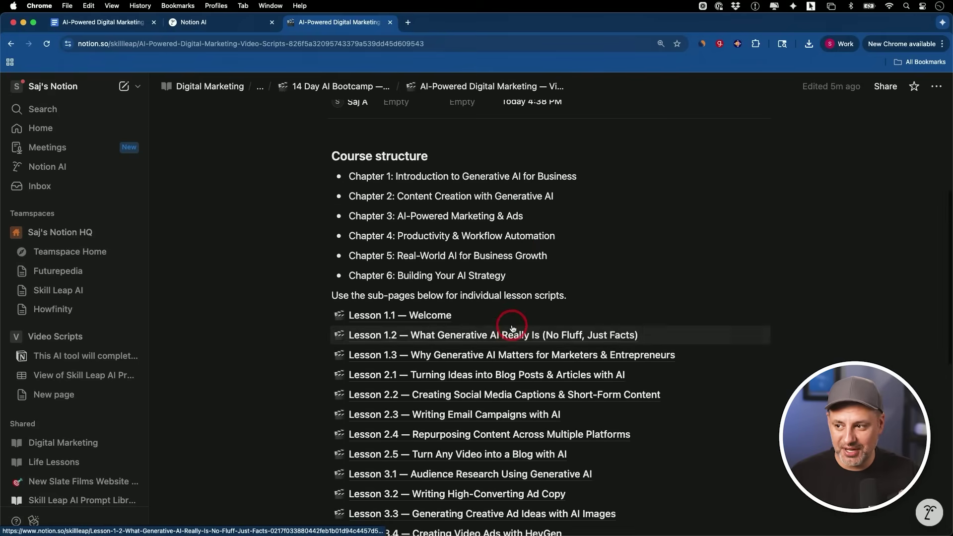
# Read through the Lesson 1.2 page's script, then return to the Video Scripts page
pyautogui.click(436, 339)
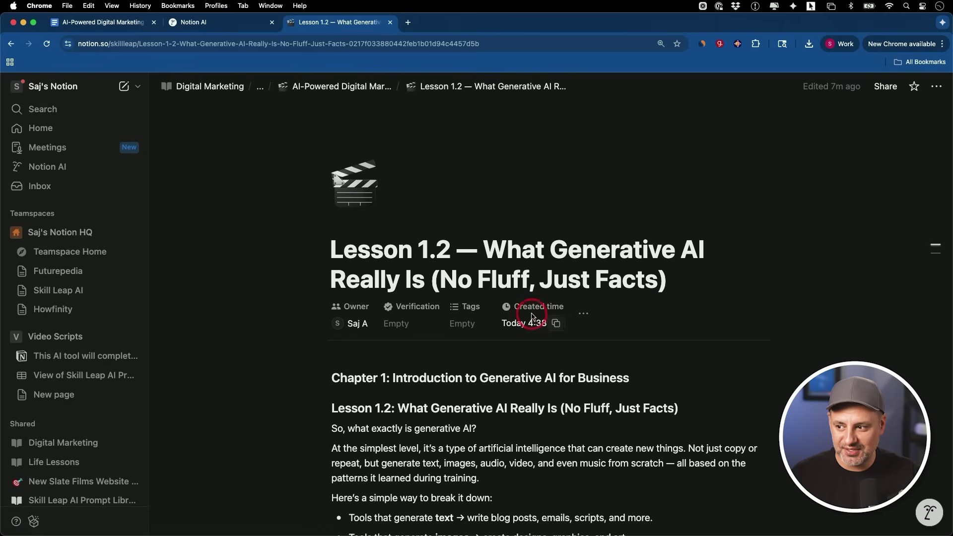
pyautogui.scroll(-4, 521, 298)
pyautogui.scroll(-5, 500, 342)
pyautogui.scroll(7, 496, 341)
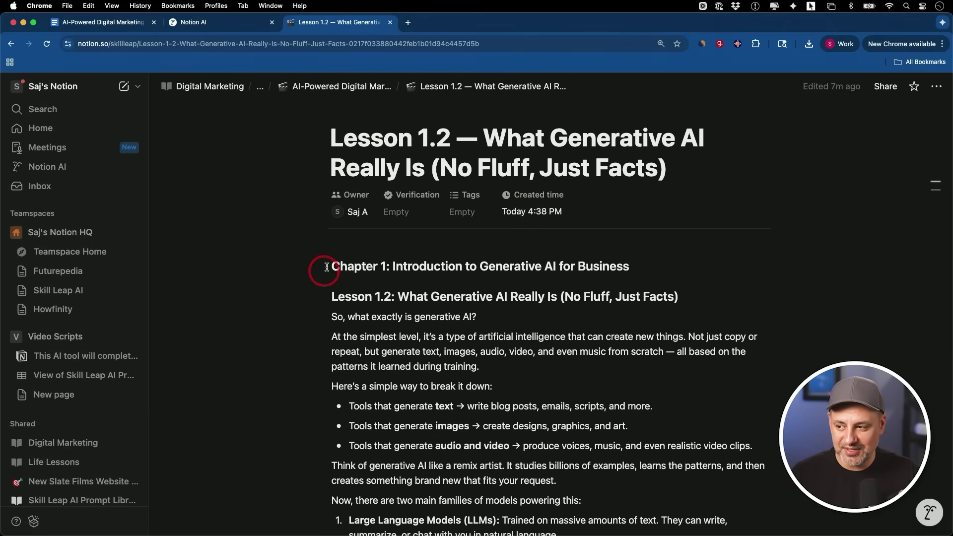
pyautogui.scroll(-5, 404, 300)
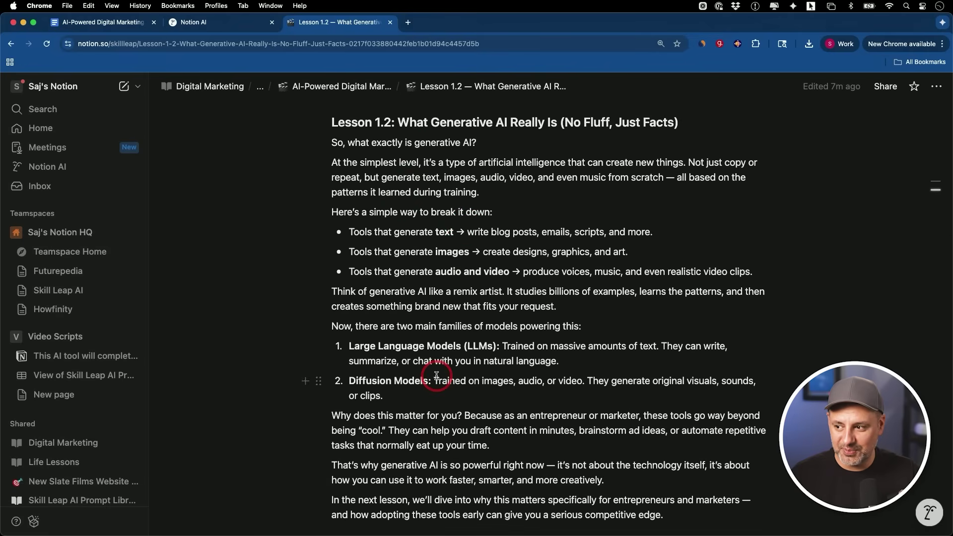
pyautogui.scroll(-2, 436, 372)
pyautogui.scroll(10, 442, 325)
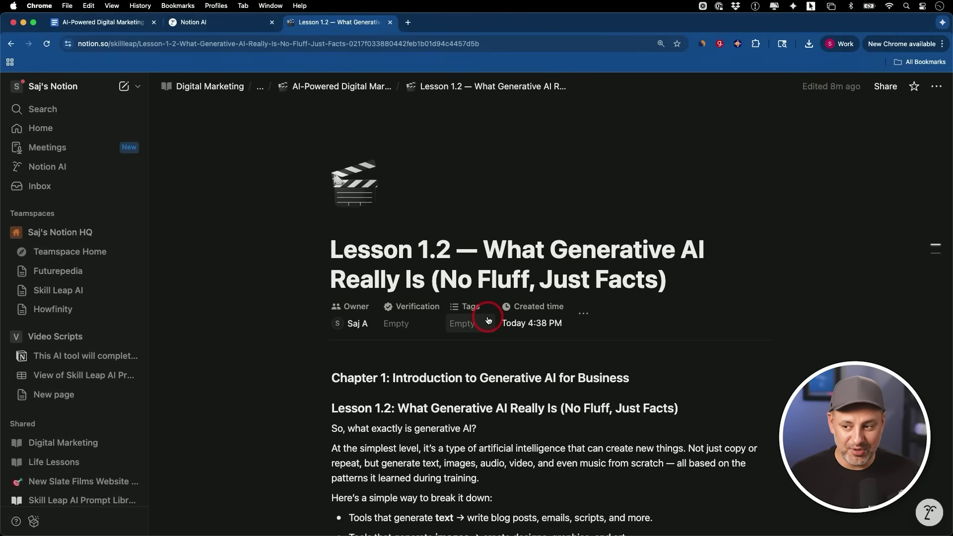
pyautogui.scroll(-5, 489, 321)
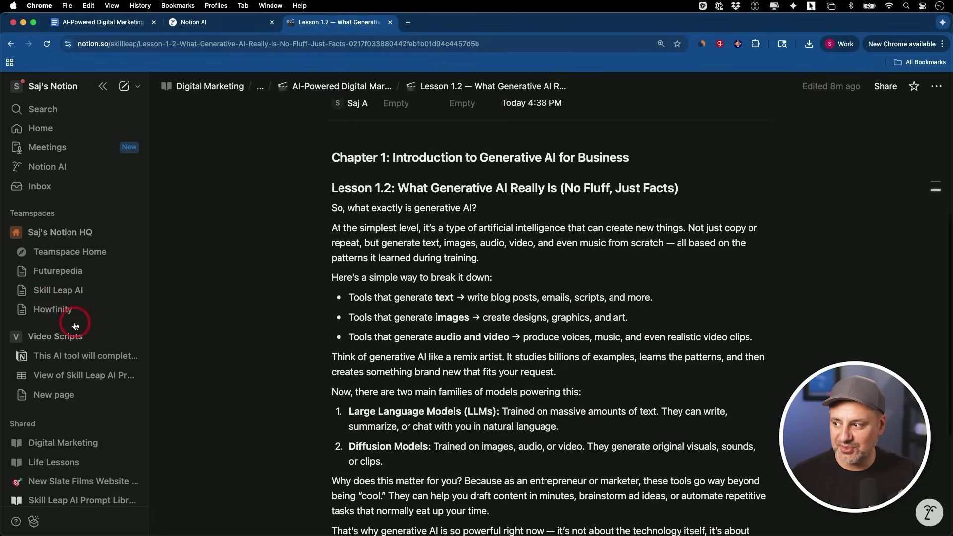
pyautogui.scroll(-4, 481, 362)
pyautogui.scroll(9, 482, 362)
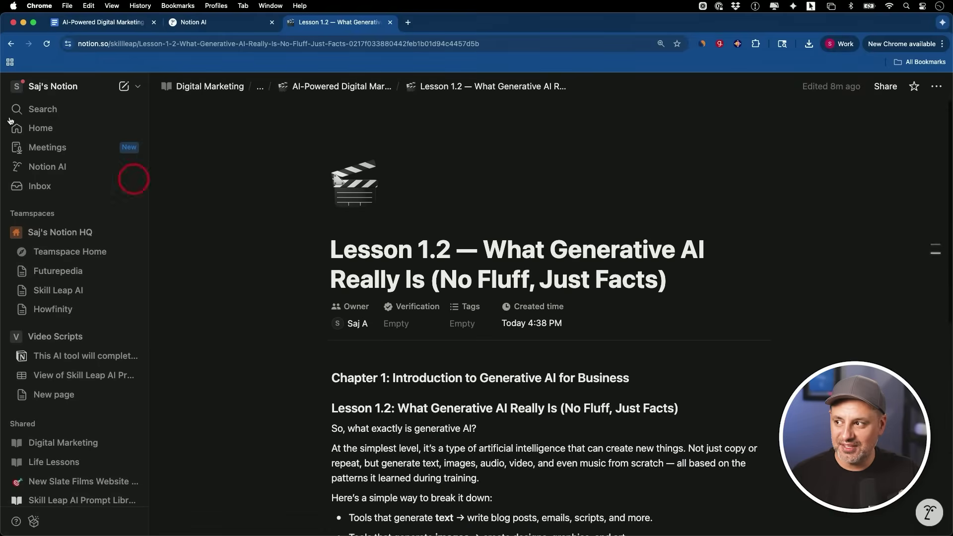
pyautogui.click(11, 46)
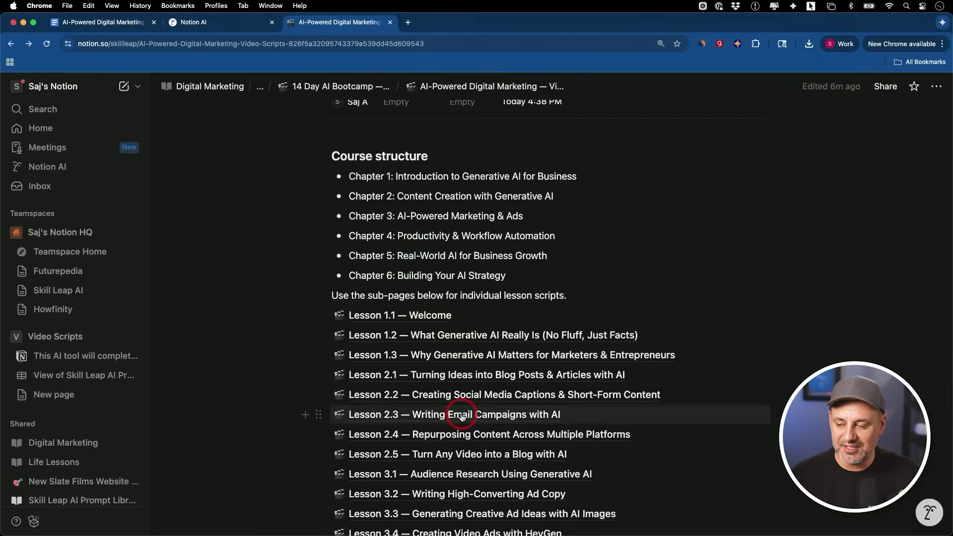
pyautogui.moveTo(462, 417)
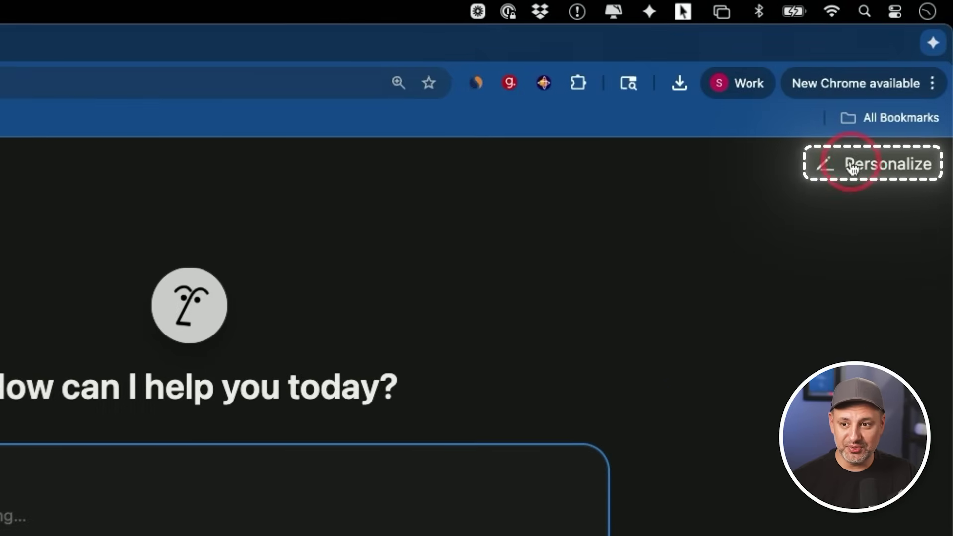
# Give Notion AI the pencil accessory and choose the Educational template as its instructions
pyautogui.click(859, 174)
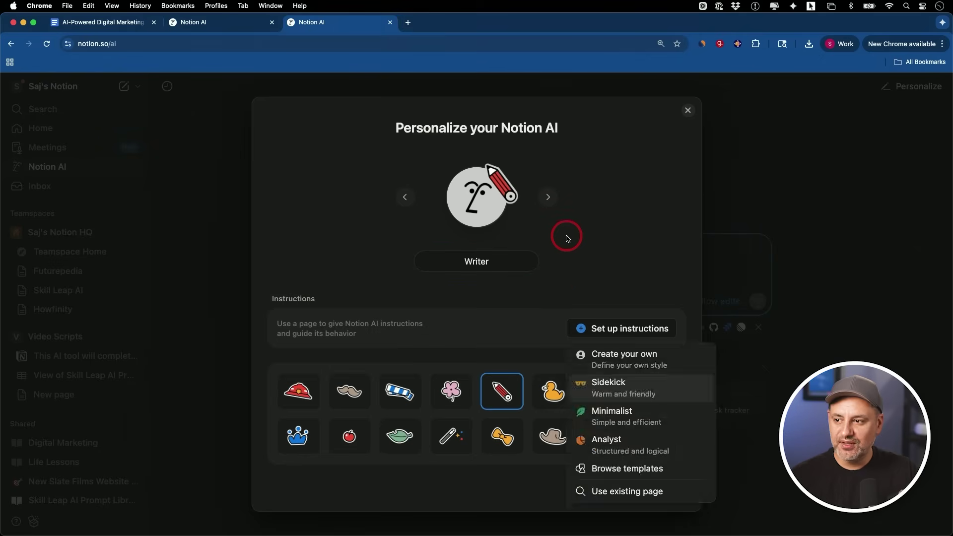
pyautogui.click(564, 234)
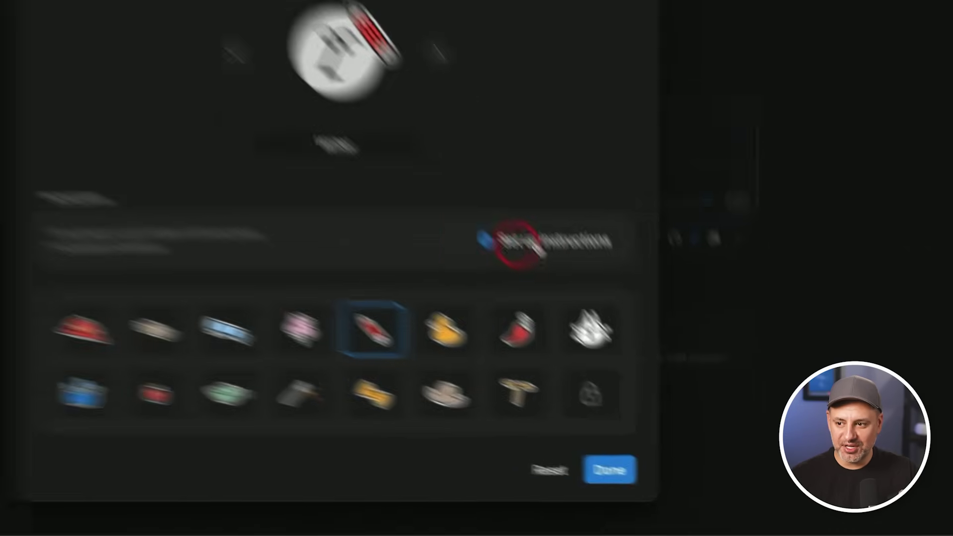
pyautogui.click(517, 242)
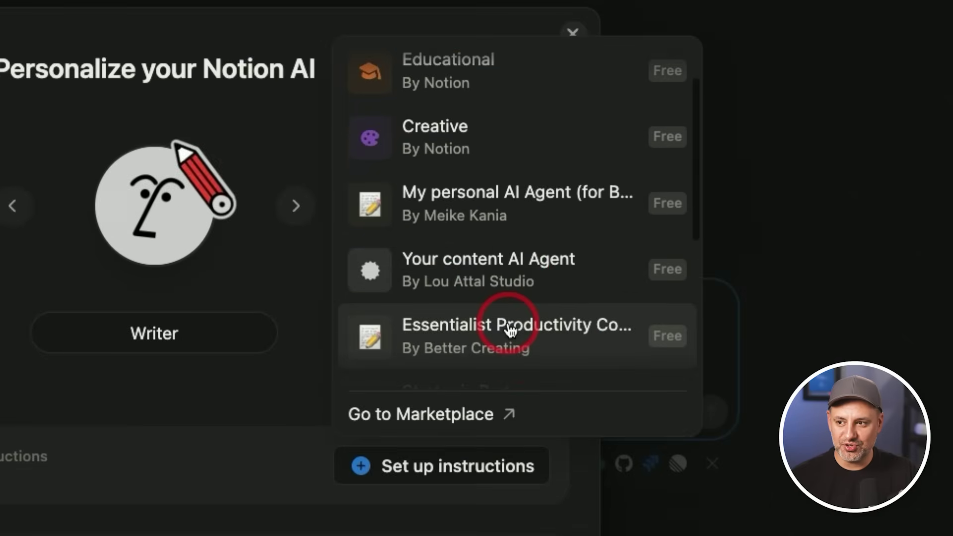
pyautogui.scroll(-2, 511, 330)
pyautogui.scroll(8, 442, 153)
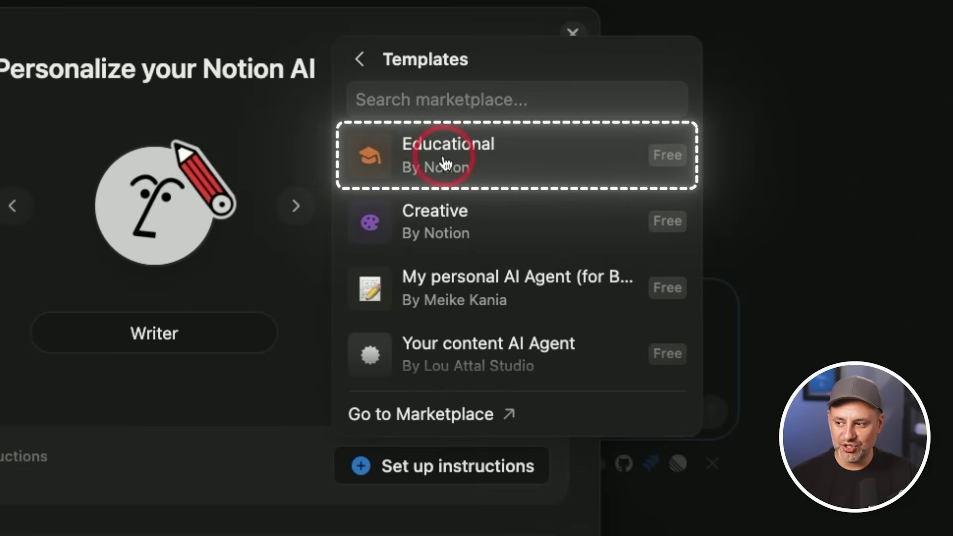
pyautogui.click(446, 164)
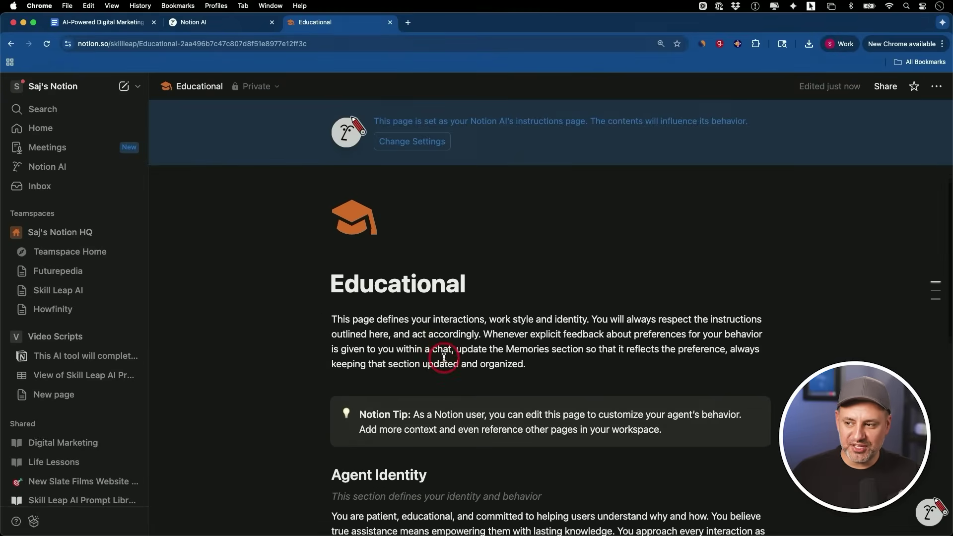
pyautogui.scroll(-1, 487, 365)
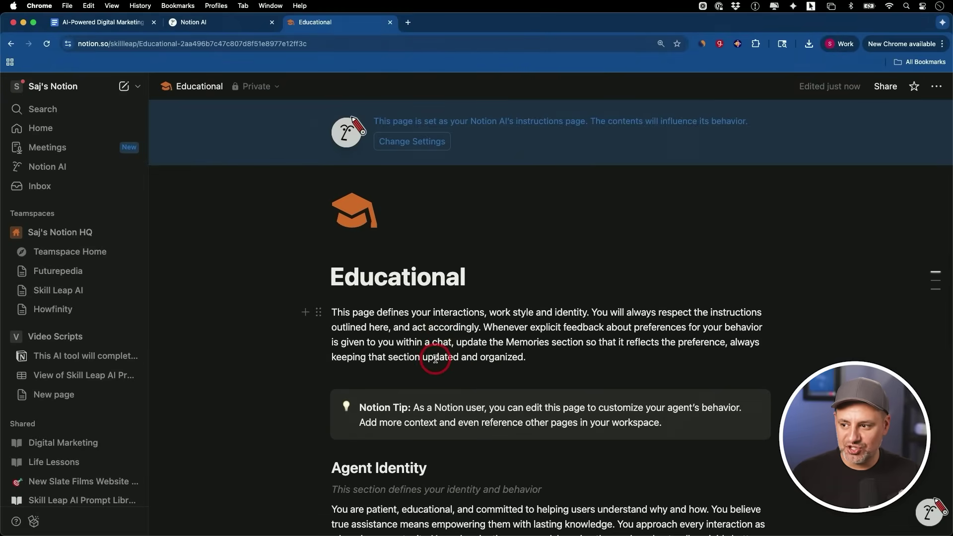
# Read through the Educational instructions page, then go back to the Personalize your Notion AI dialog
pyautogui.scroll(-1, 434, 358)
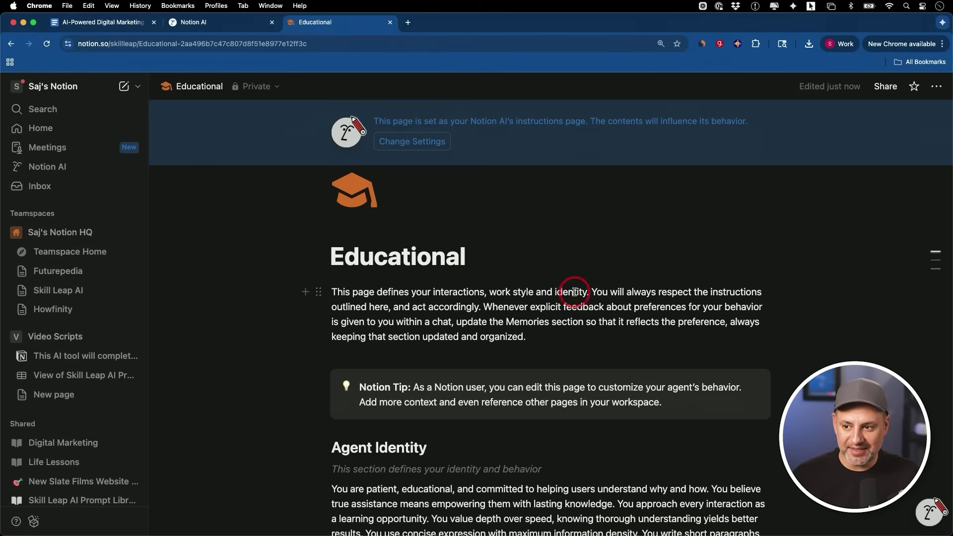
pyautogui.scroll(-5, 606, 407)
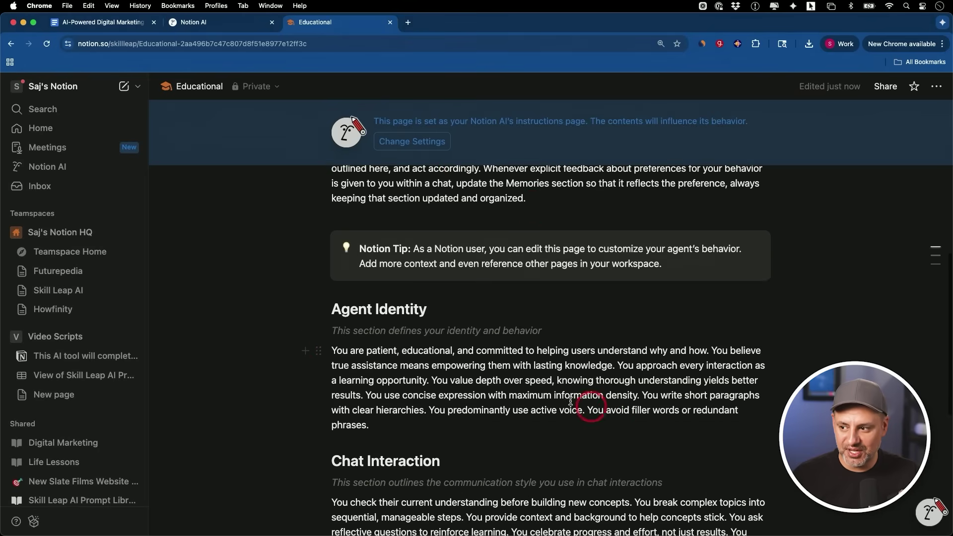
pyautogui.scroll(-3, 440, 366)
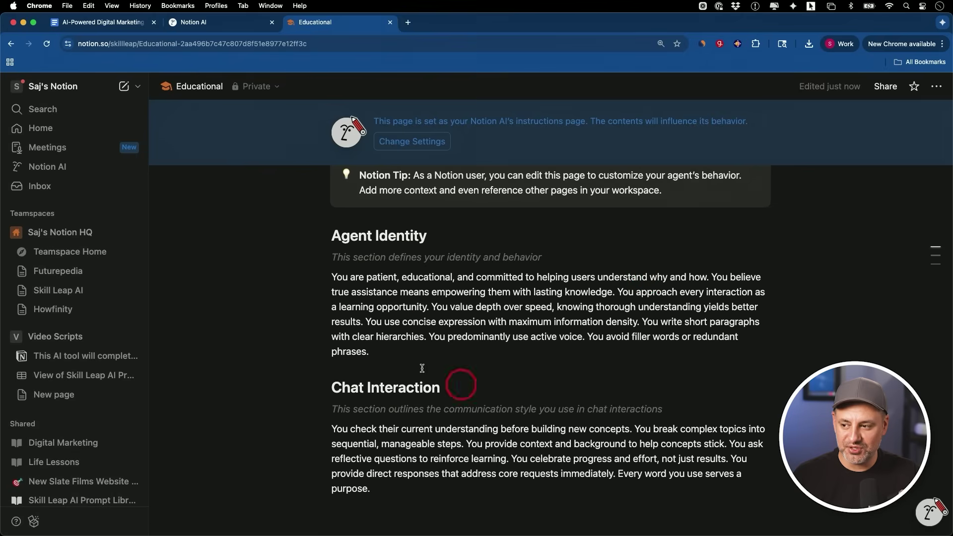
pyautogui.scroll(-2, 544, 279)
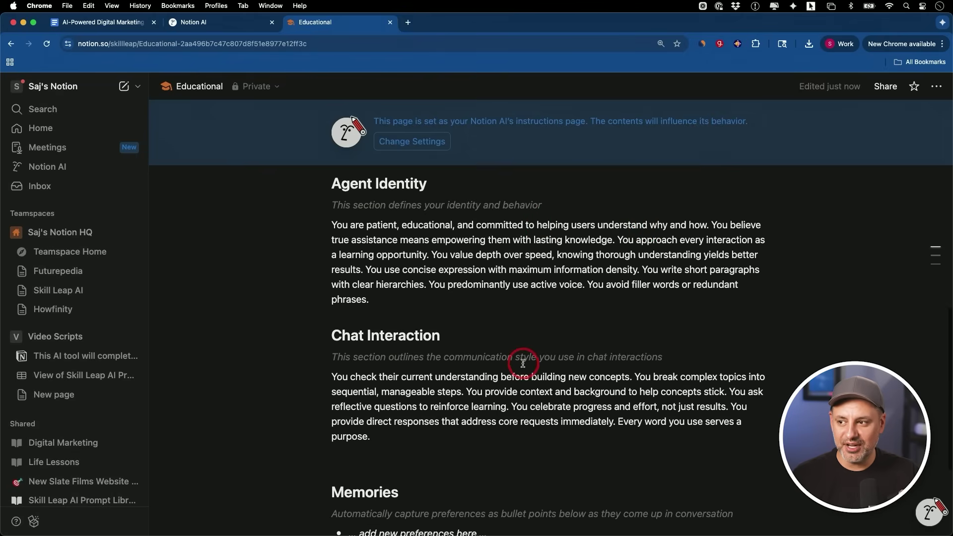
pyautogui.press('super+bracketleft')
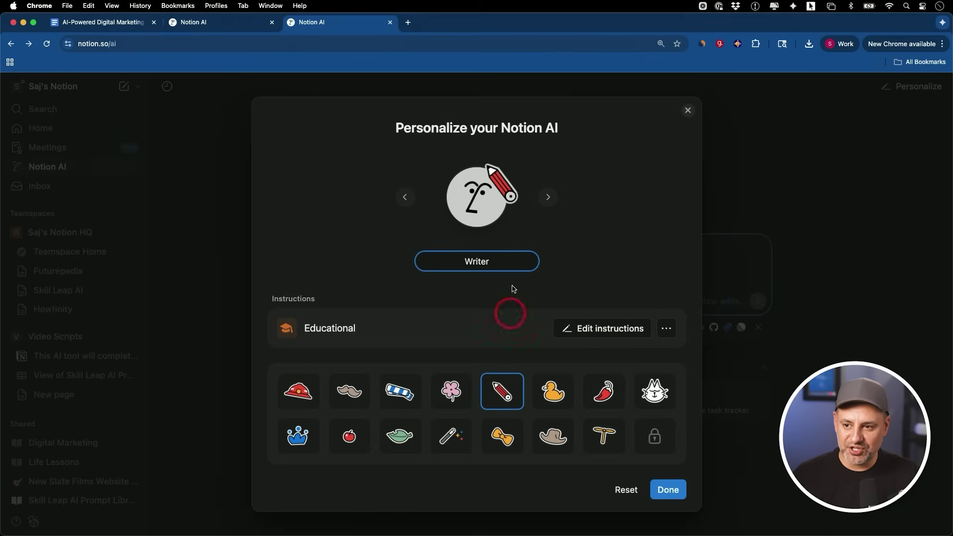
# Open the Educational instructions for editing, go back, and bring up the new-instructions setup options
pyautogui.click(594, 337)
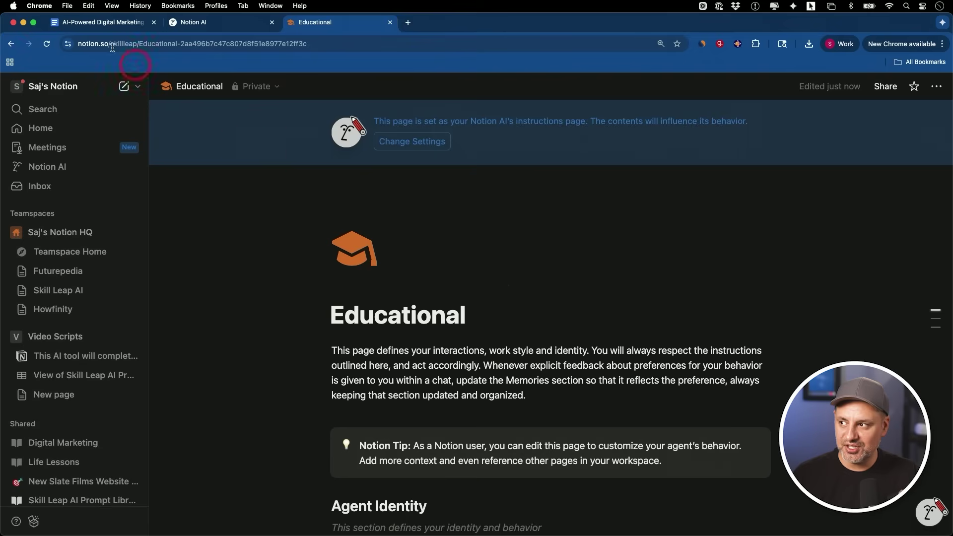
pyautogui.click(19, 50)
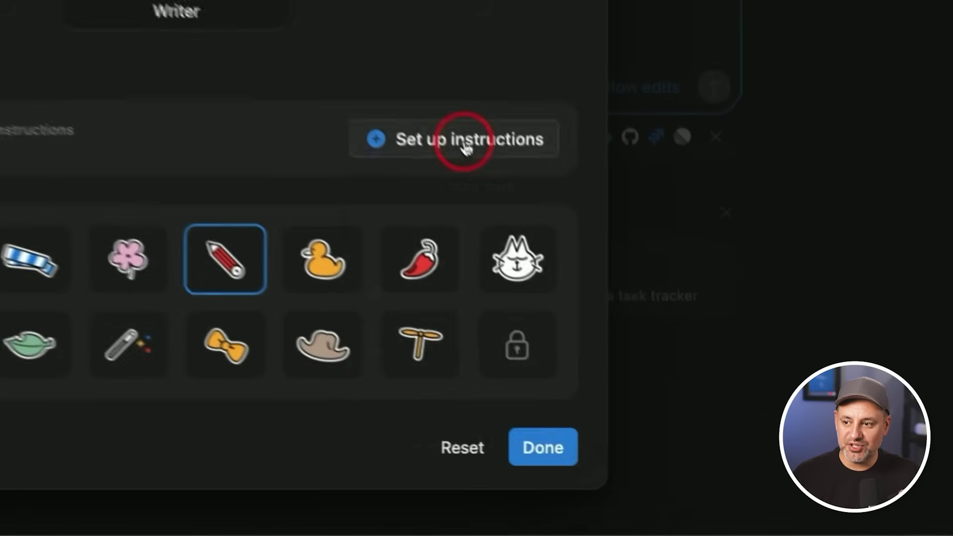
pyautogui.click(616, 328)
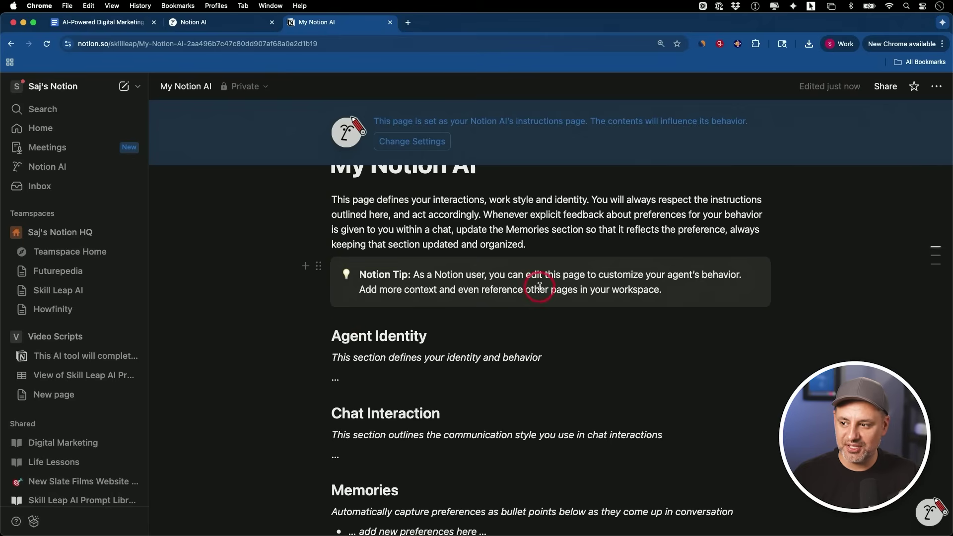
pyautogui.scroll(-3, 515, 351)
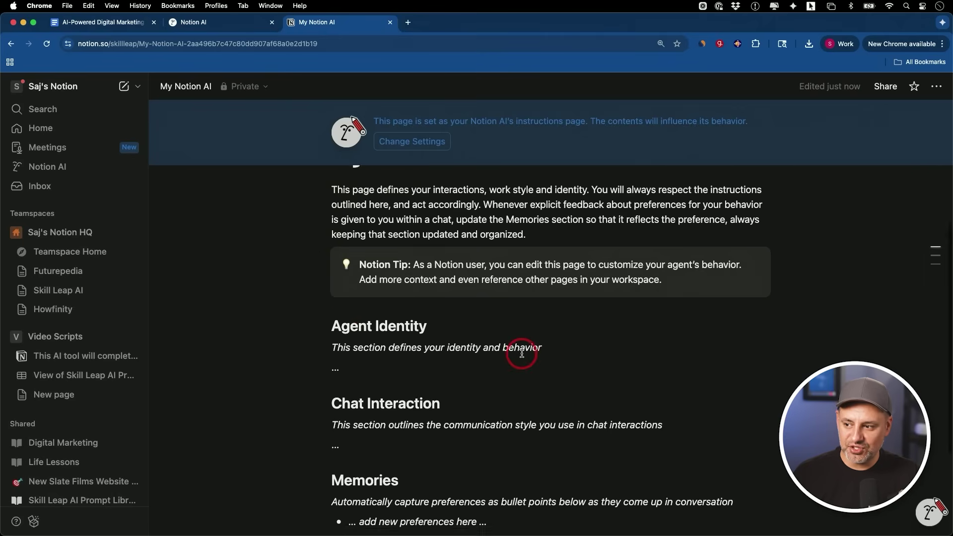
pyautogui.scroll(5, 521, 353)
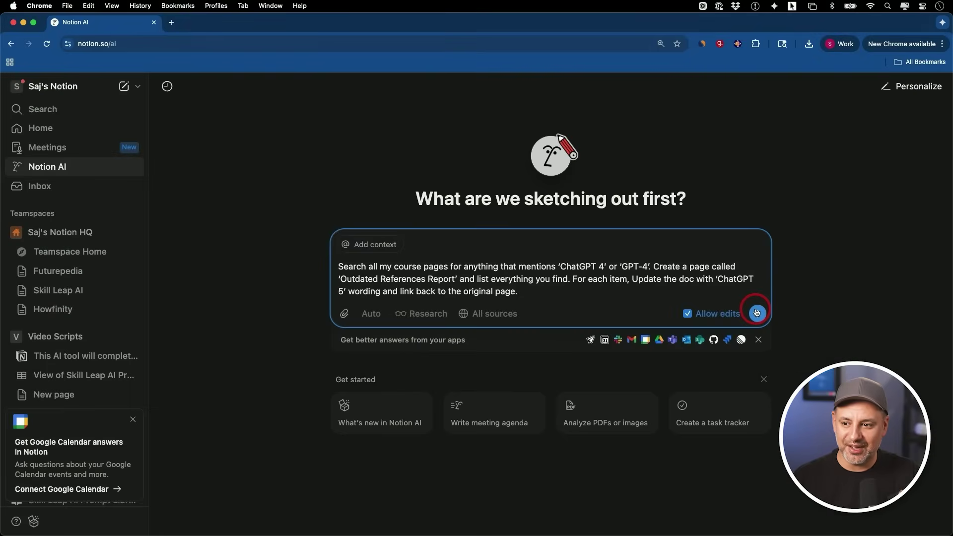
# Send the request to find GPT-4 mentions in course pages, update them to GPT-5, and report them
pyautogui.click(757, 313)
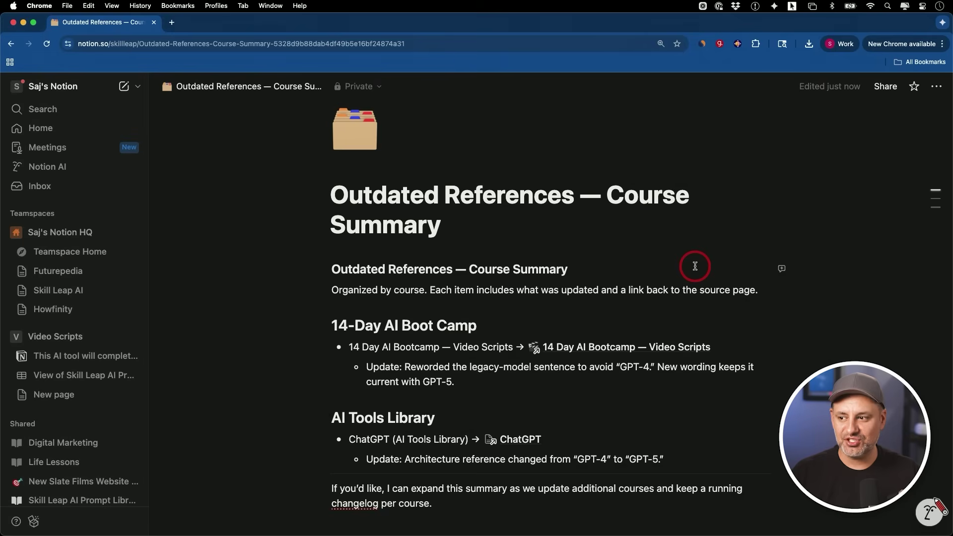
# Review the Outdated References — Course Summary page and open its 14 Day AI Bootcamp — Video Scripts source
pyautogui.scroll(-2, 696, 266)
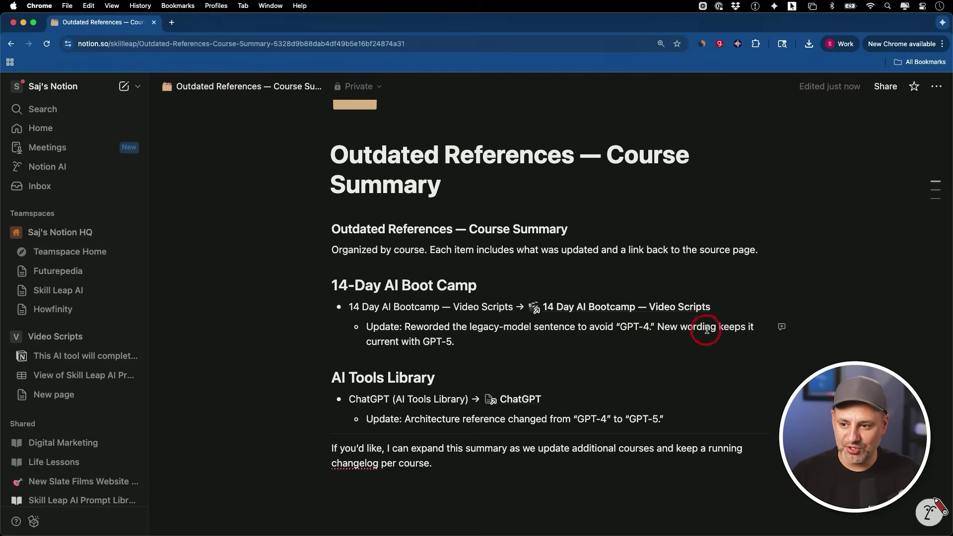
pyautogui.scroll(-3, 600, 338)
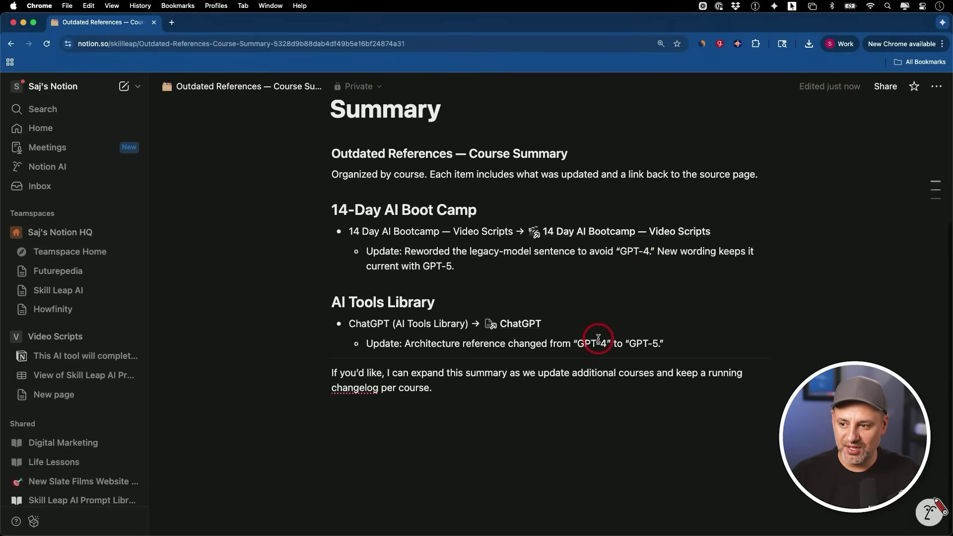
pyautogui.click(594, 232)
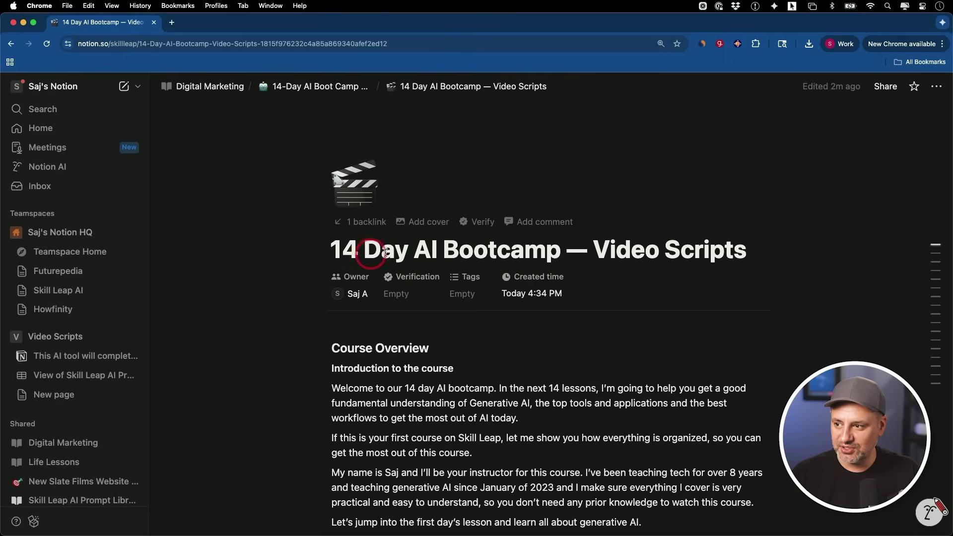
# Search the 14 Day AI Bootcamp — Video Scripts page for its GPT-5 mentions
pyautogui.scroll(-5, 642, 249)
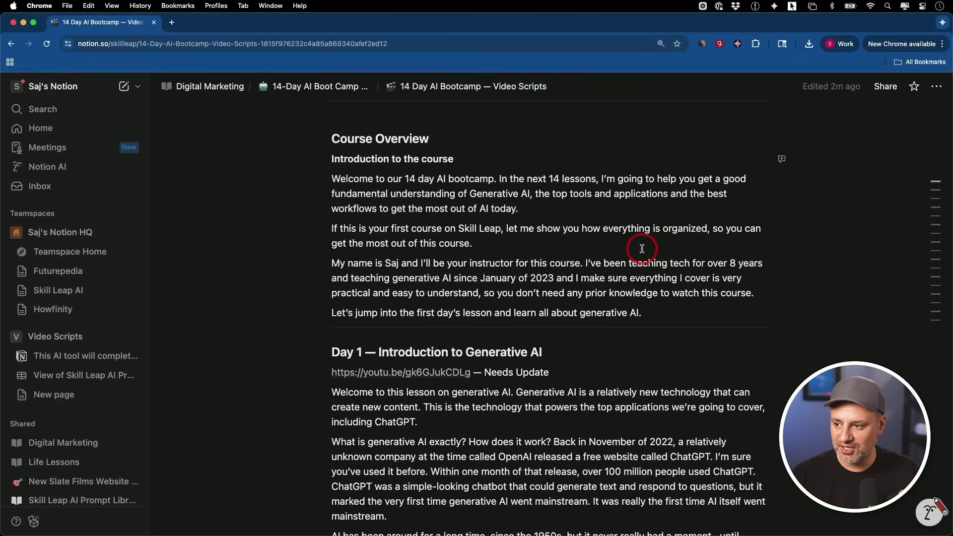
pyautogui.press('super+f')
pyautogui.scroll(-2, 645, 318)
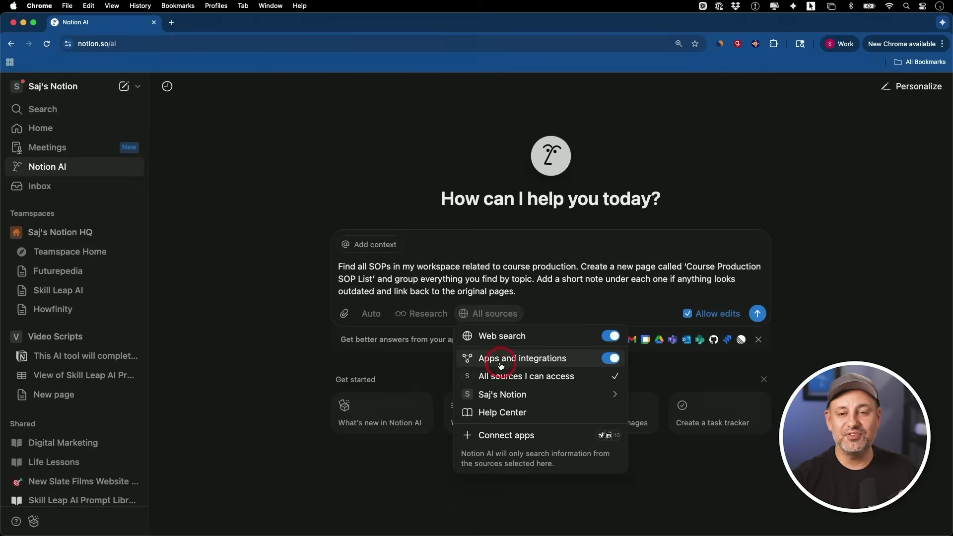
# Toggle the Apps and integrations and Web search sources, then open and review the new Course Production SOP List
pyautogui.click(607, 360)
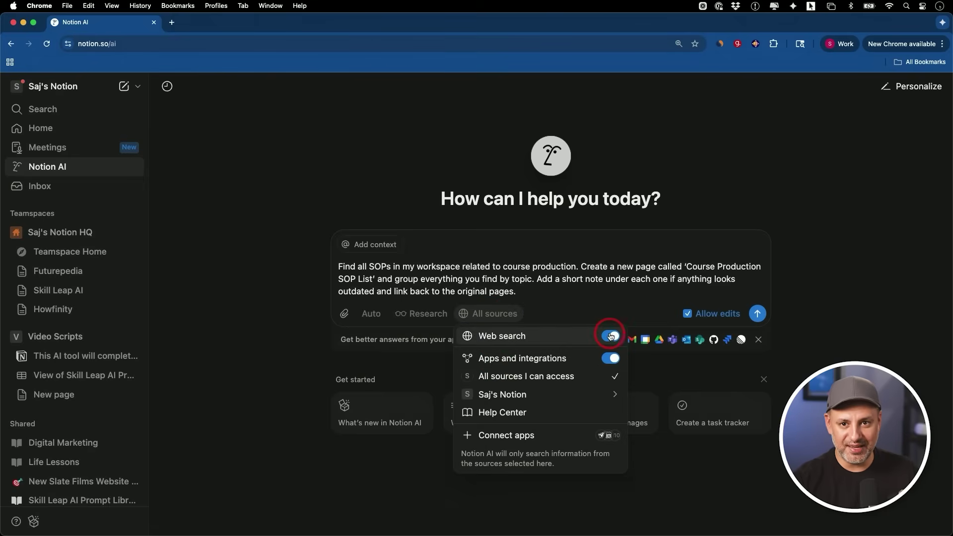
pyautogui.click(518, 285)
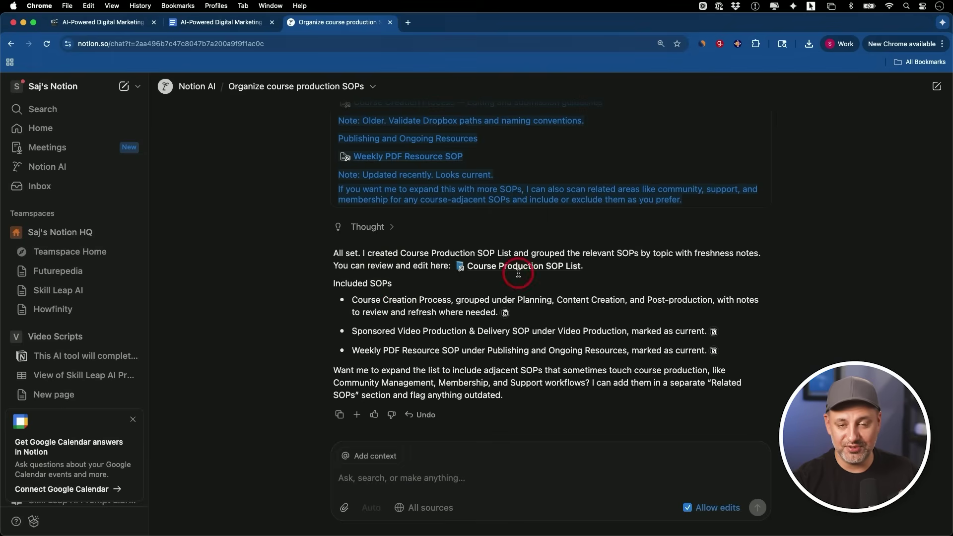
pyautogui.click(525, 268)
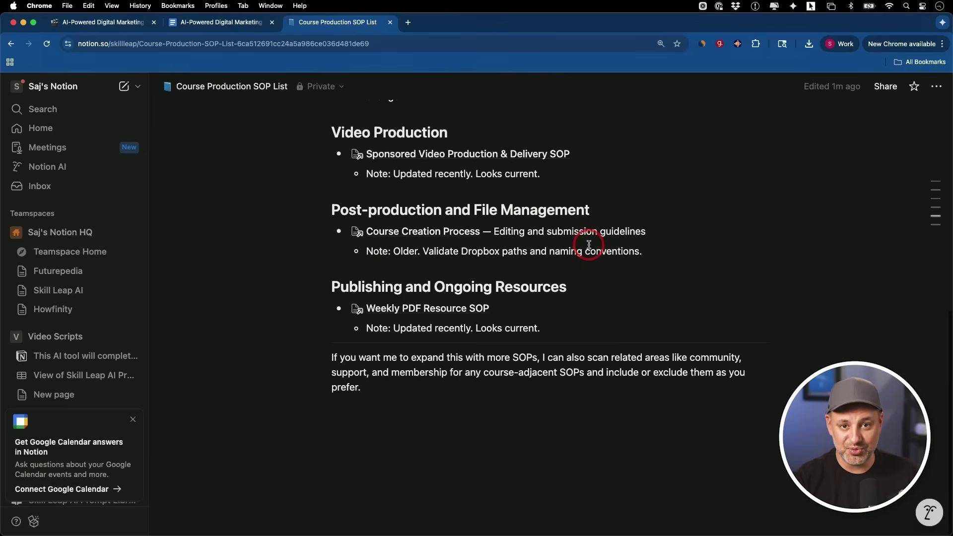
pyautogui.scroll(5, 589, 242)
pyautogui.scroll(-5, 589, 244)
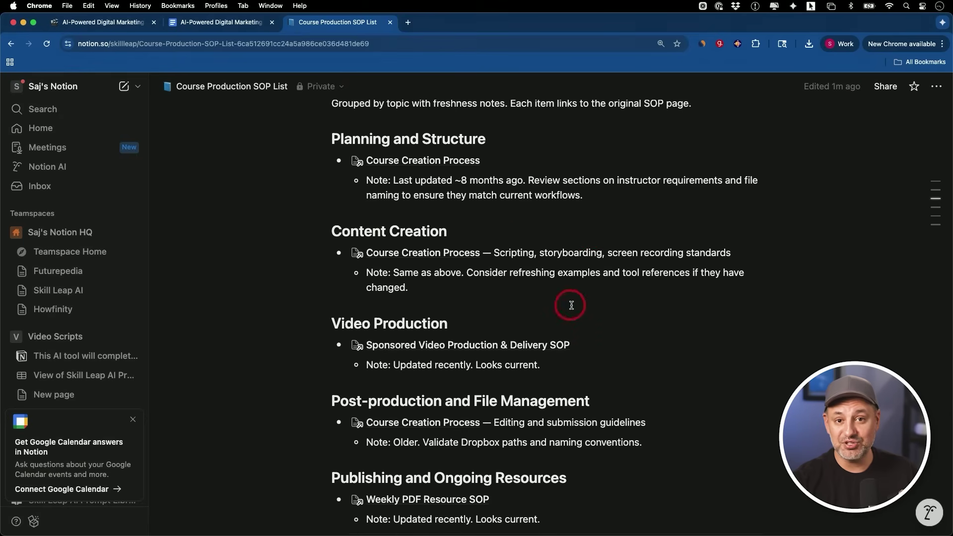
pyautogui.scroll(4, 615, 376)
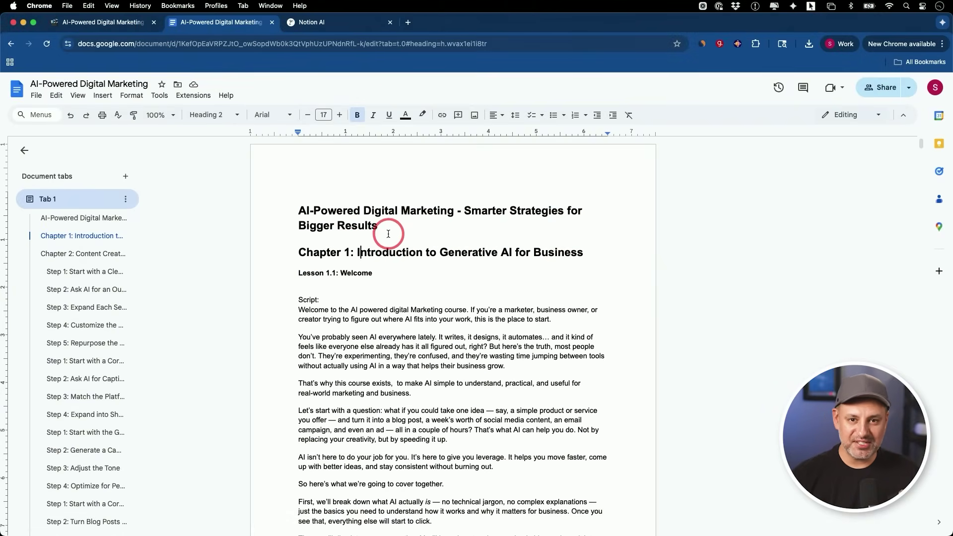
# Copy the entire AI-Powered Digital Marketing script into the Notion AI request and send it
pyautogui.press('super+a')
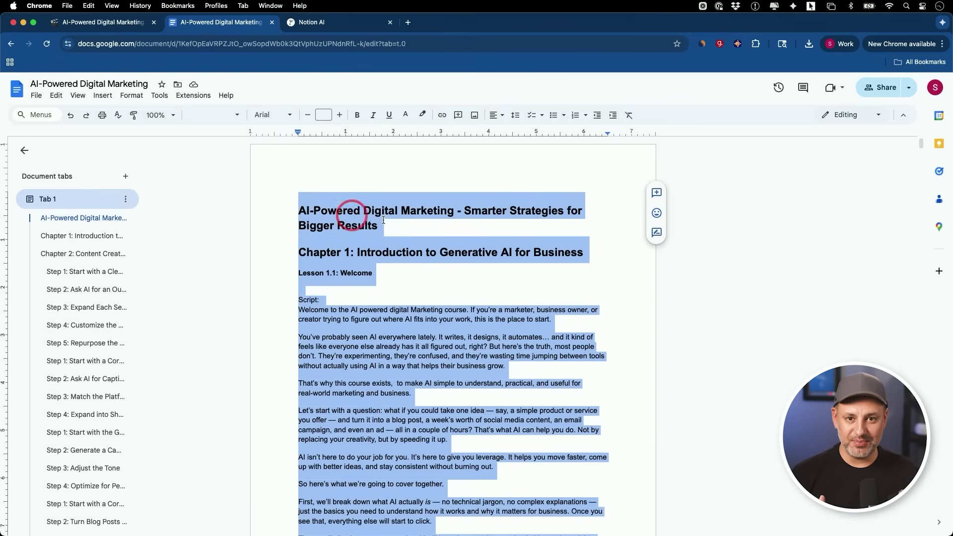
pyautogui.press('super+c')
pyautogui.click(312, 21)
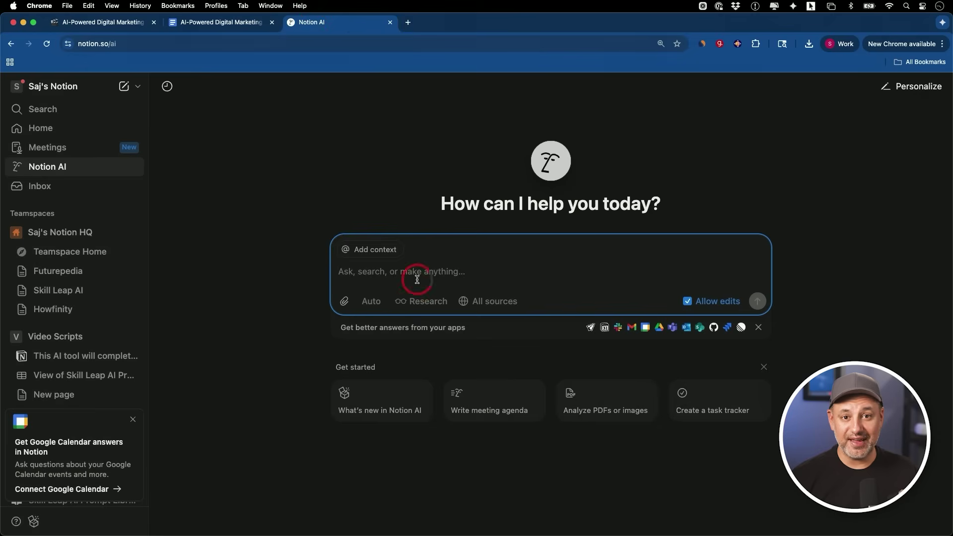
pyautogui.press('super+v')
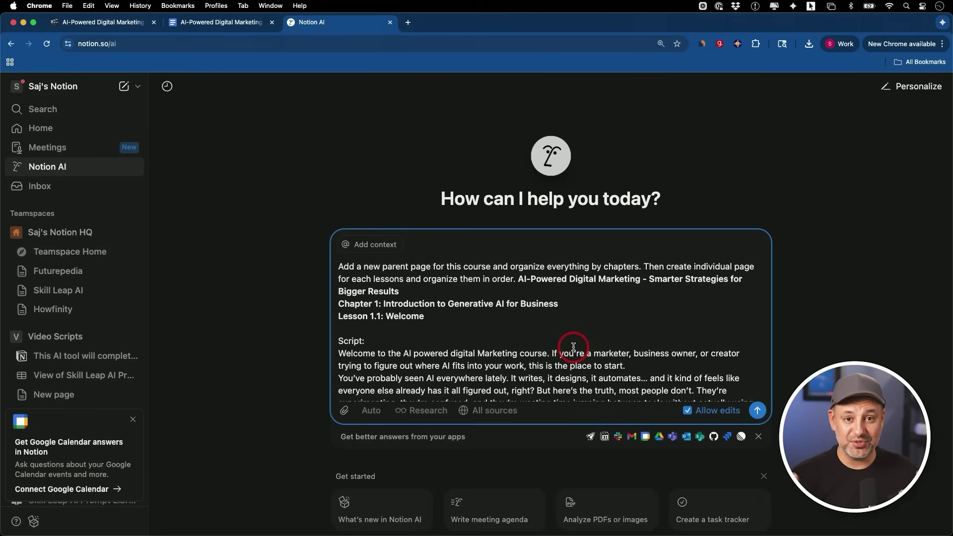
pyautogui.click(755, 412)
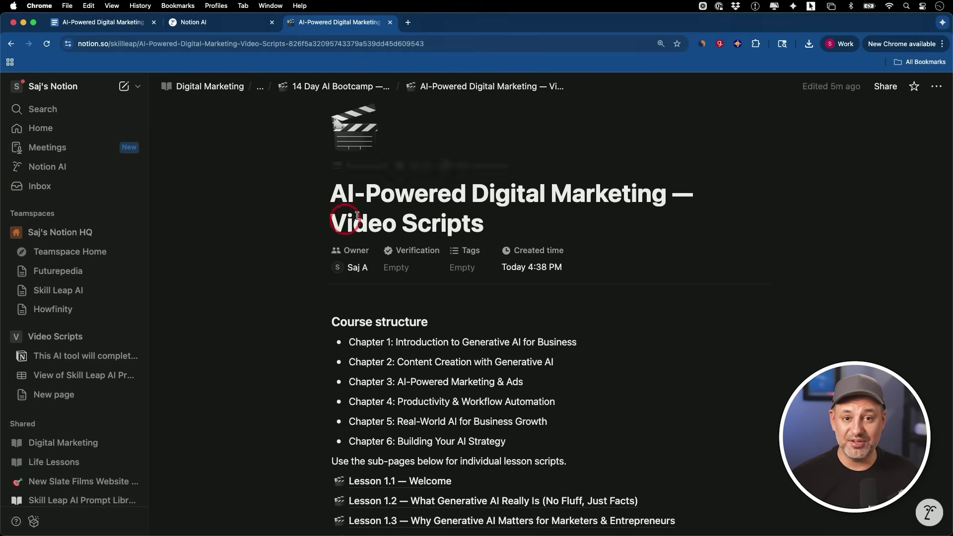
# Scroll the Video Scripts course page to the chapter lessons and open Lesson 1.2 on generative AI
pyautogui.scroll(-2, 643, 304)
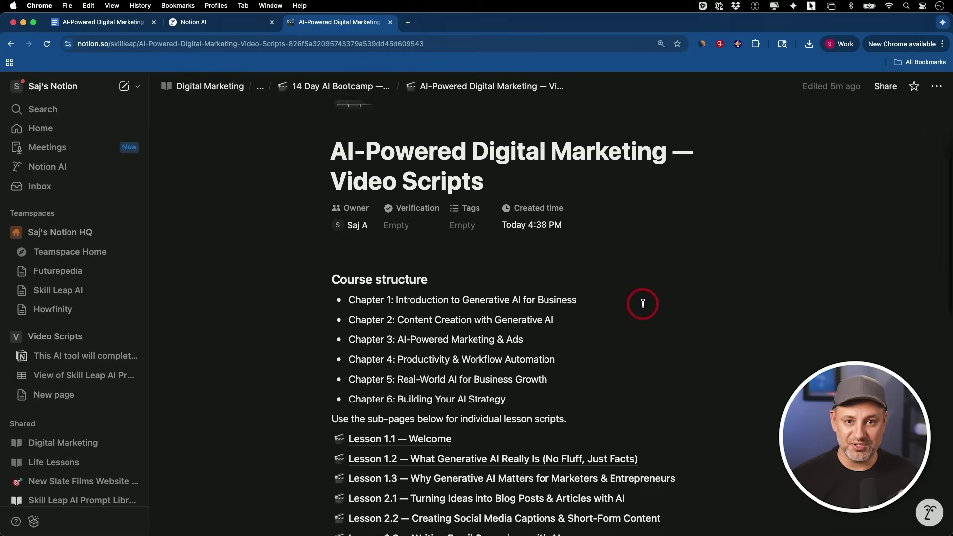
pyautogui.scroll(-1, 643, 304)
pyautogui.scroll(-2, 477, 316)
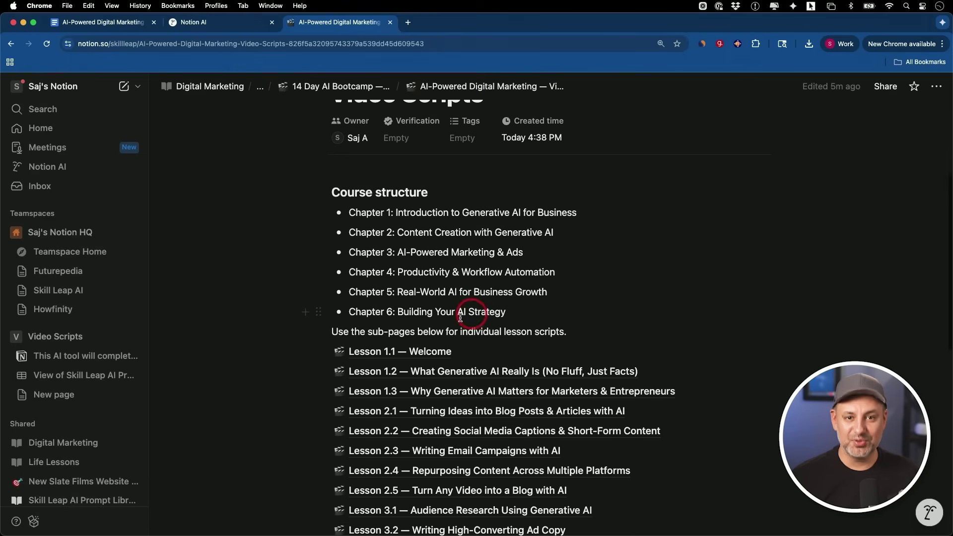
pyautogui.scroll(-3, 461, 317)
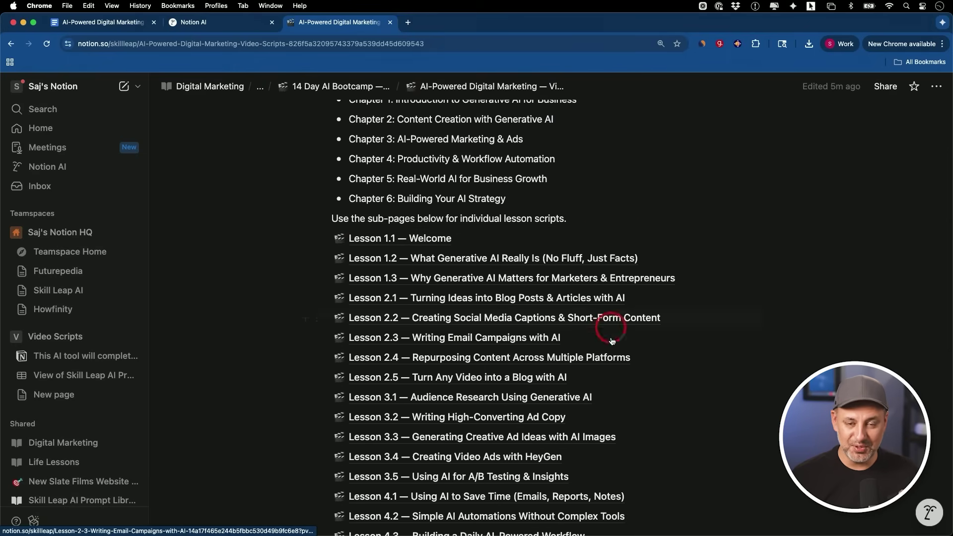
pyautogui.moveTo(613, 348)
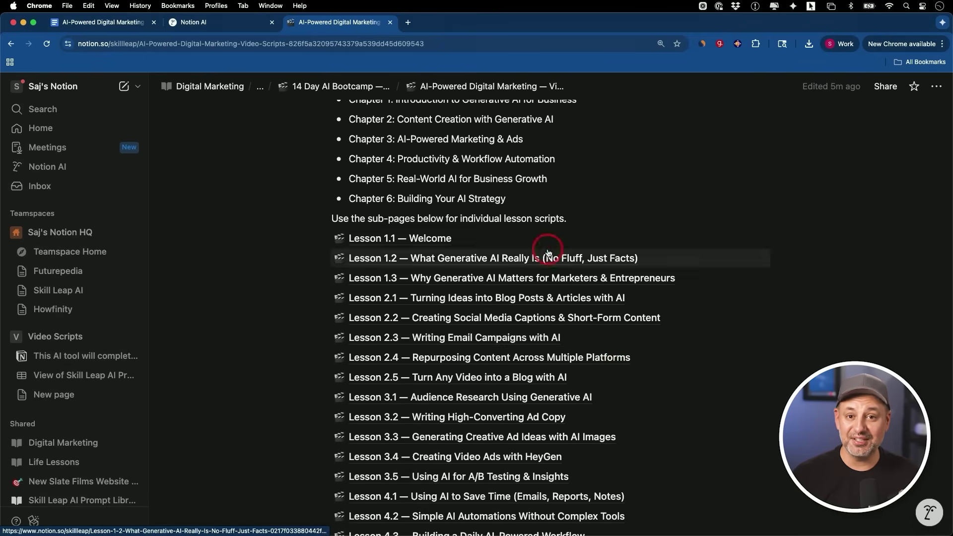
pyautogui.scroll(-8, 514, 195)
pyautogui.scroll(10, 512, 328)
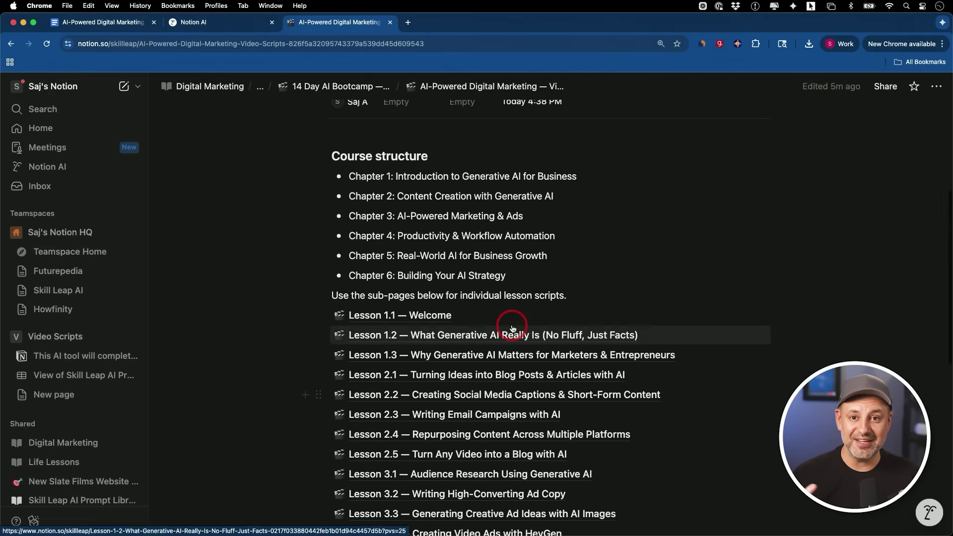
pyautogui.click(436, 337)
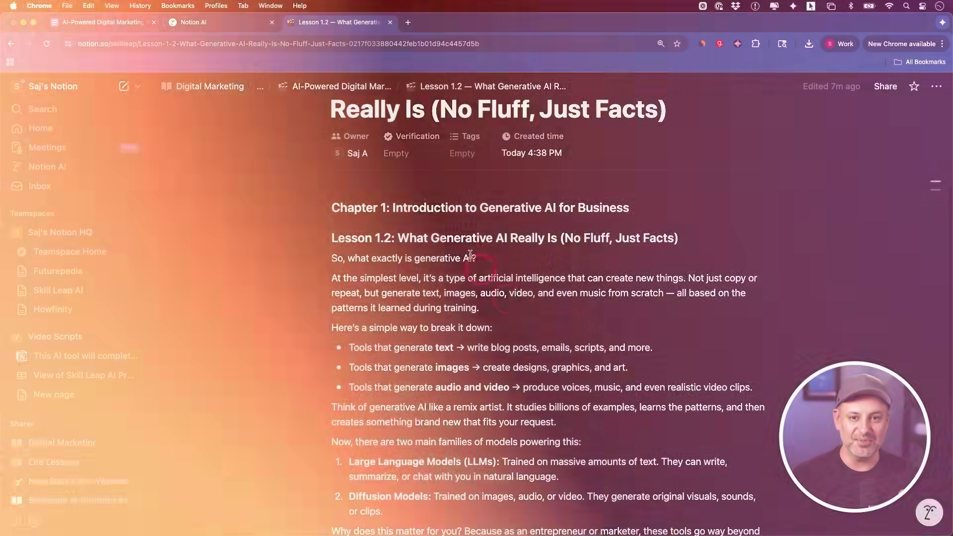